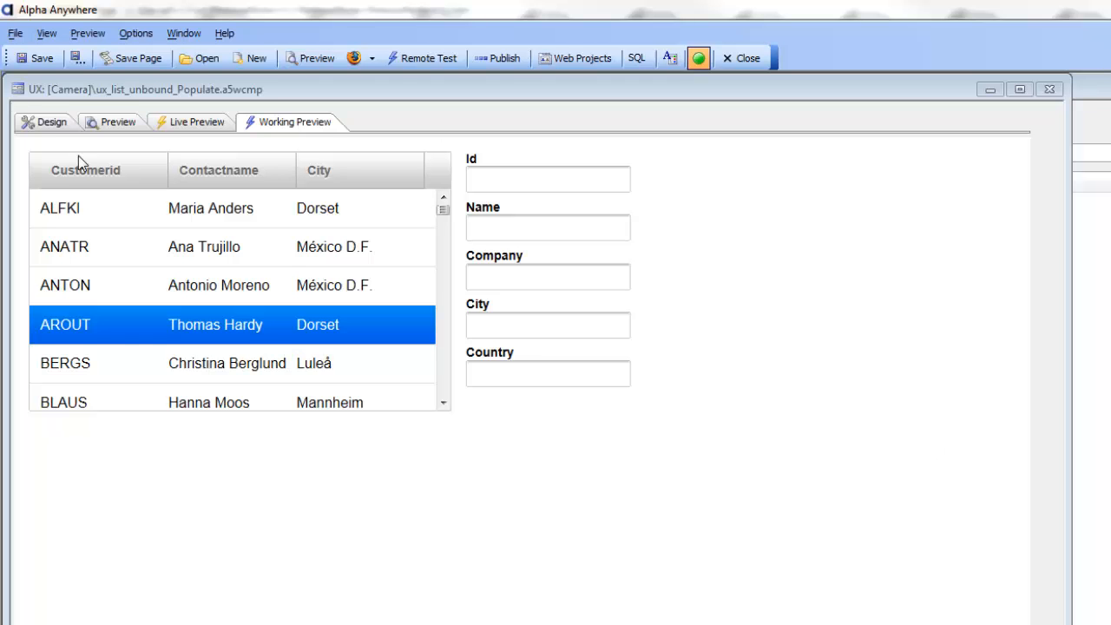
Return to Design, check the component's Data Binding settings, then go back to Controls
{"action": "left_click", "coordinate": [37, 123]}
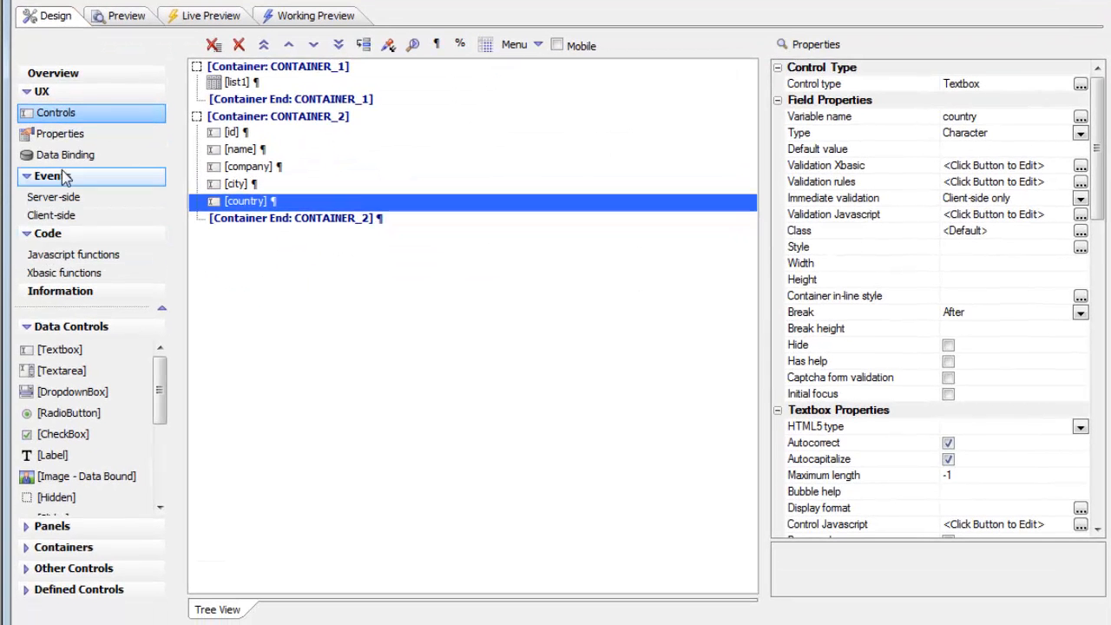
{"action": "left_click", "coordinate": [65, 187]}
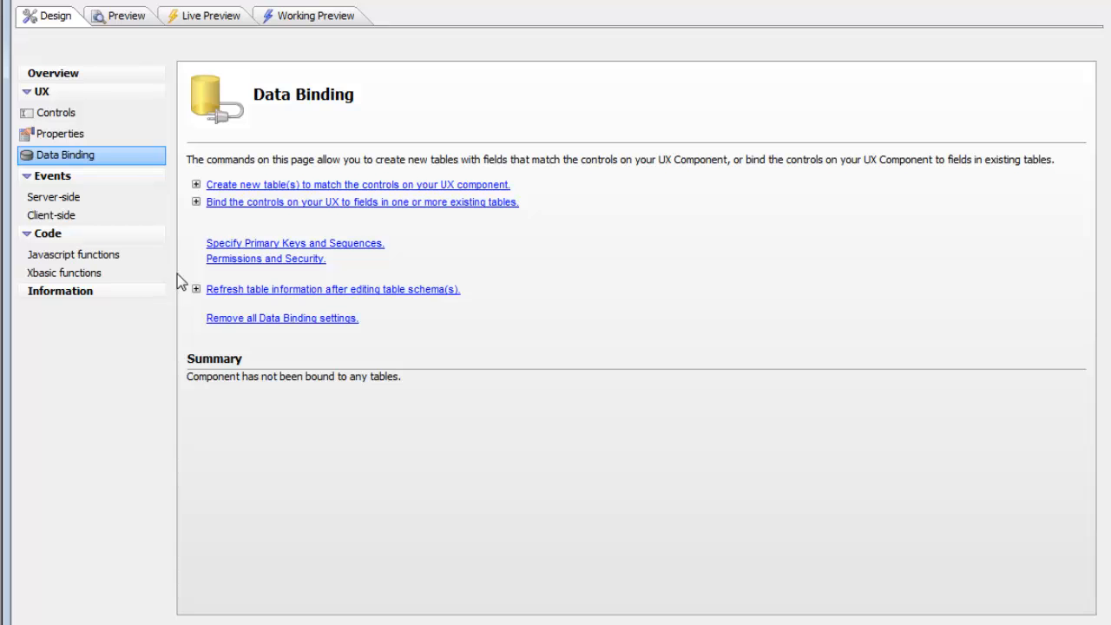
{"action": "left_click", "coordinate": [56, 114]}
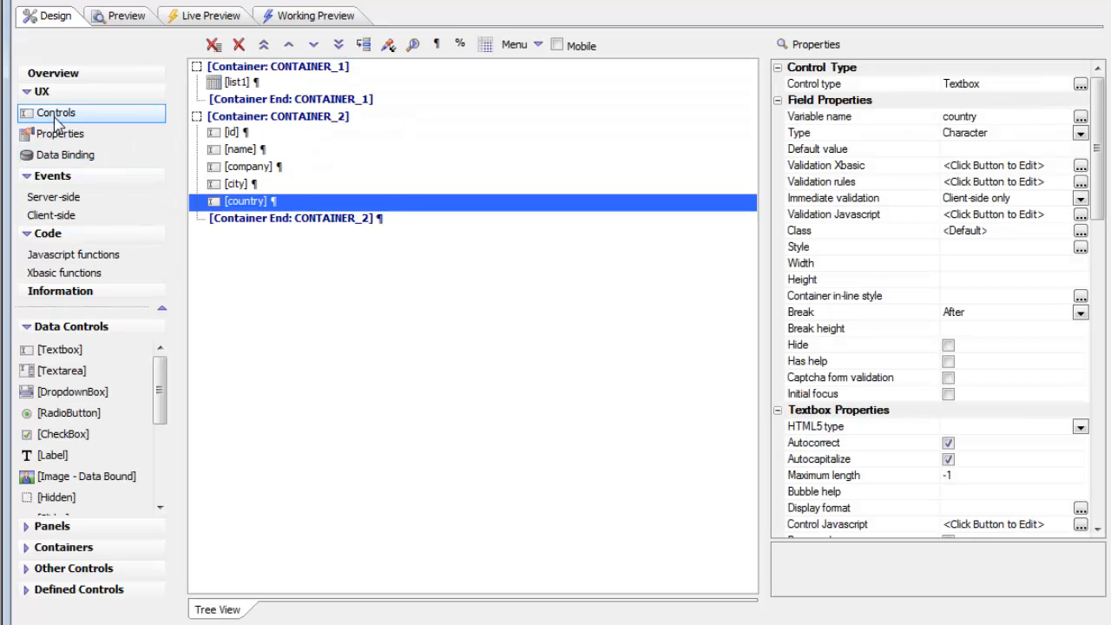
Review list1's SQL source selecting CustomerID, ContactName and City from Customers in List Builder
{"action": "left_click", "coordinate": [238, 86]}
{"action": "left_click", "coordinate": [827, 168]}
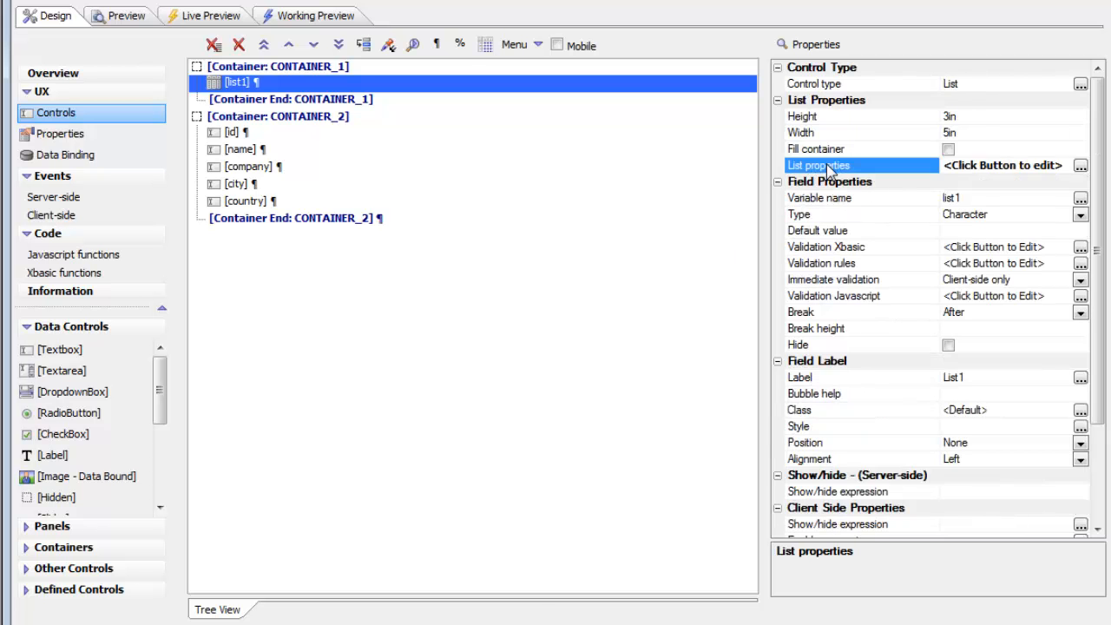
{"action": "double_click", "coordinate": [827, 167]}
{"action": "left_click_drag", "start_coordinate": [641, 50], "coordinate": [276, 6]}
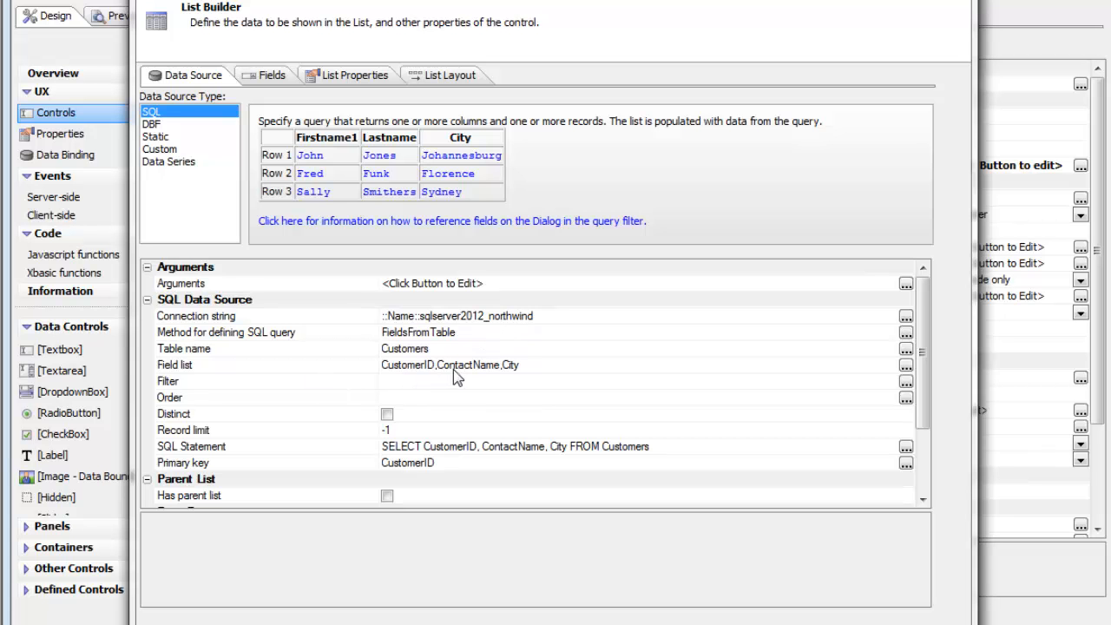
{"action": "key", "text": "Escape"}
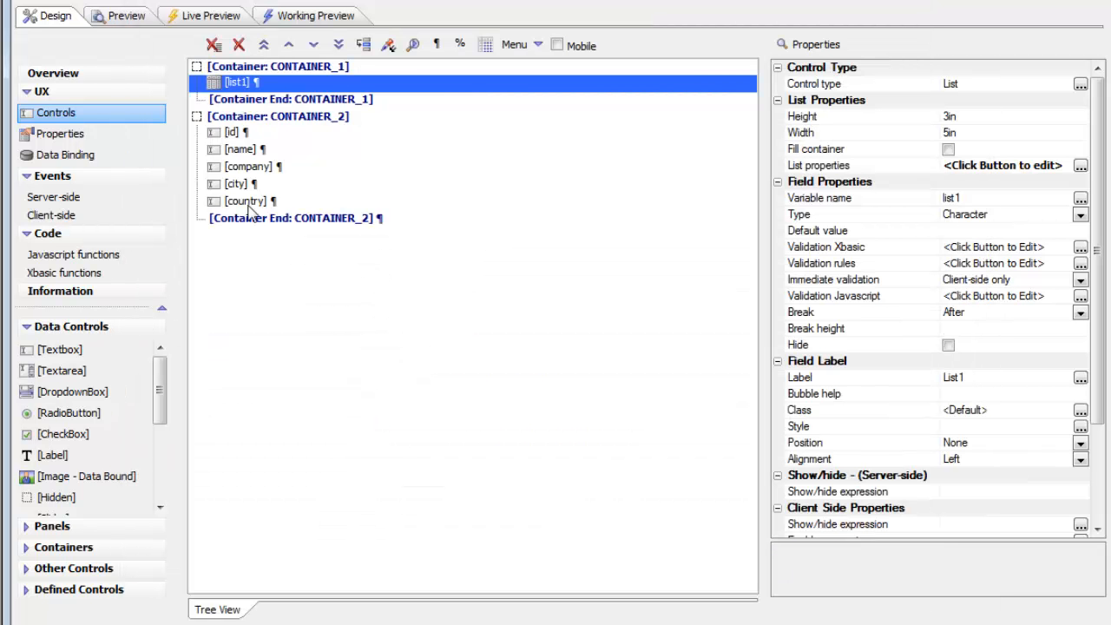
Run Working Preview and click the ANATR, ANTON, AROUT and BERGS rows; the textboxes stay empty
{"action": "left_click", "coordinate": [318, 15]}
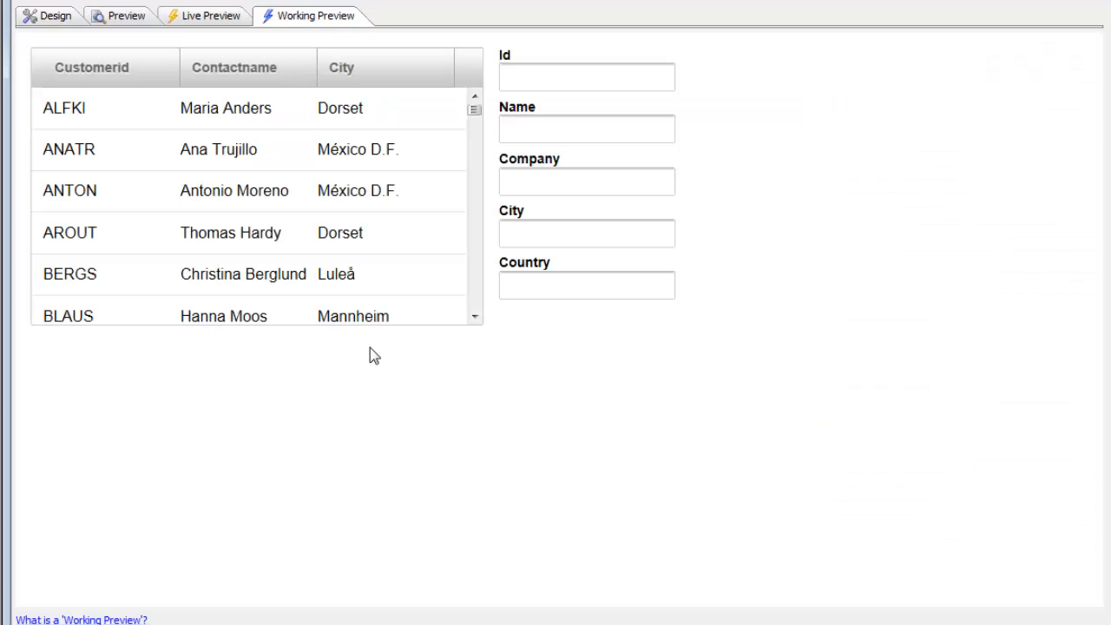
{"action": "left_click", "coordinate": [222, 153]}
{"action": "left_click", "coordinate": [228, 201]}
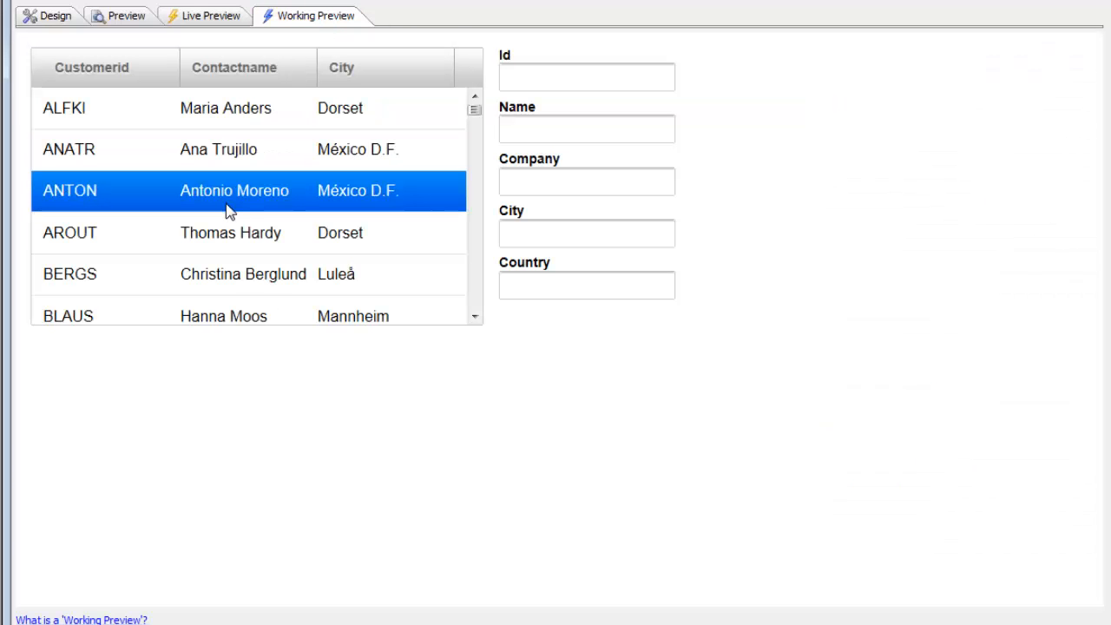
{"action": "left_click", "coordinate": [229, 236]}
{"action": "left_click", "coordinate": [223, 274]}
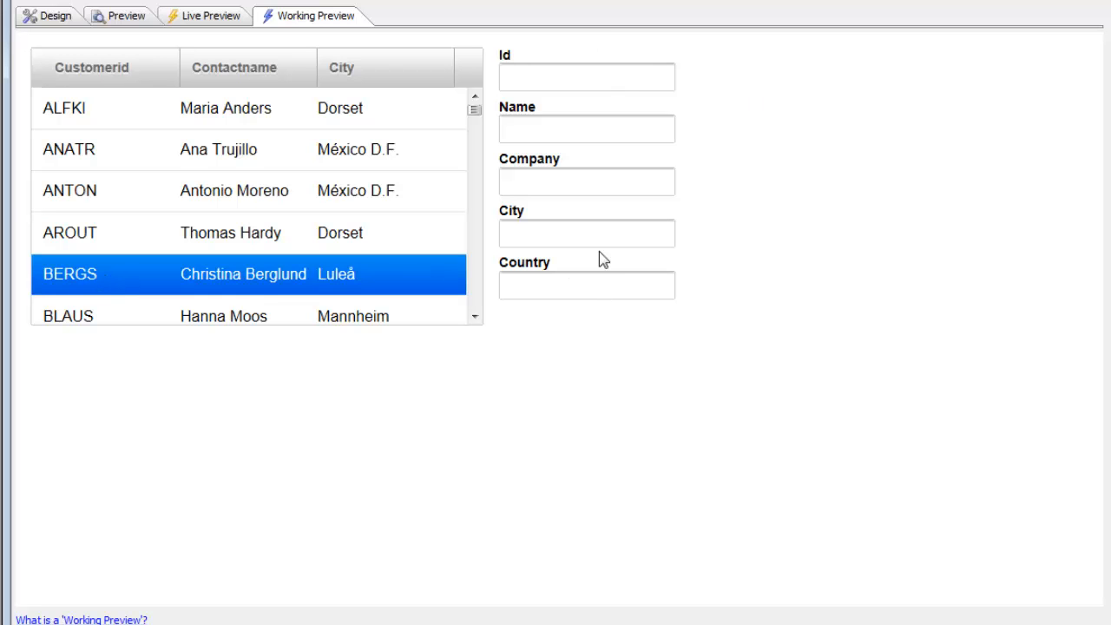
Back in Design, open list1's List Properties and bring up the OnClick event's JavaScript editor
{"action": "left_click", "coordinate": [55, 19]}
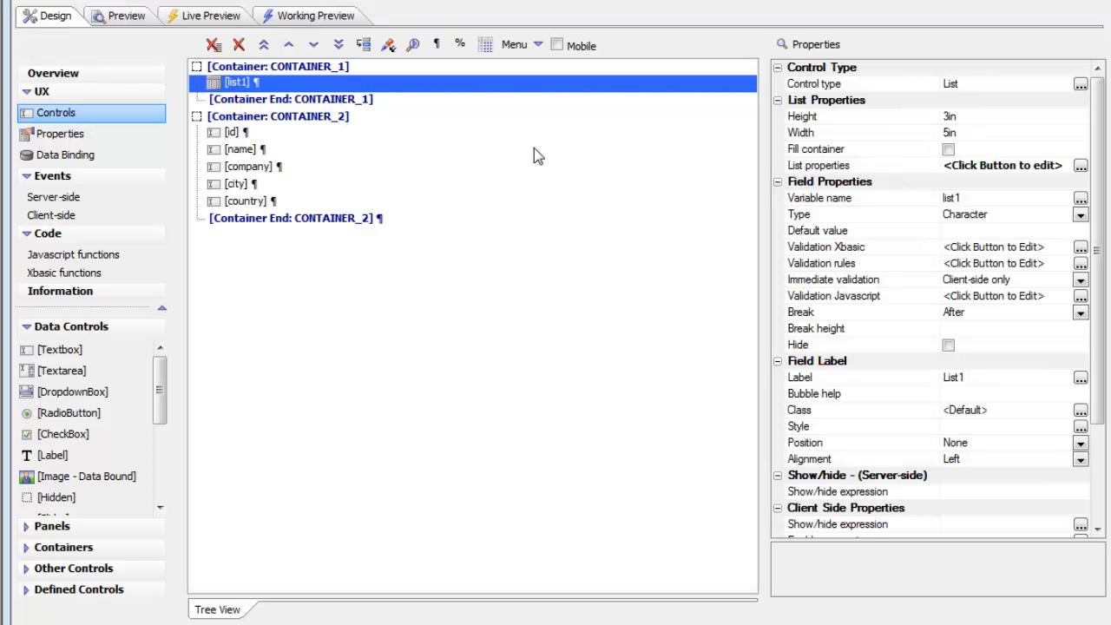
{"action": "double_click", "coordinate": [831, 172]}
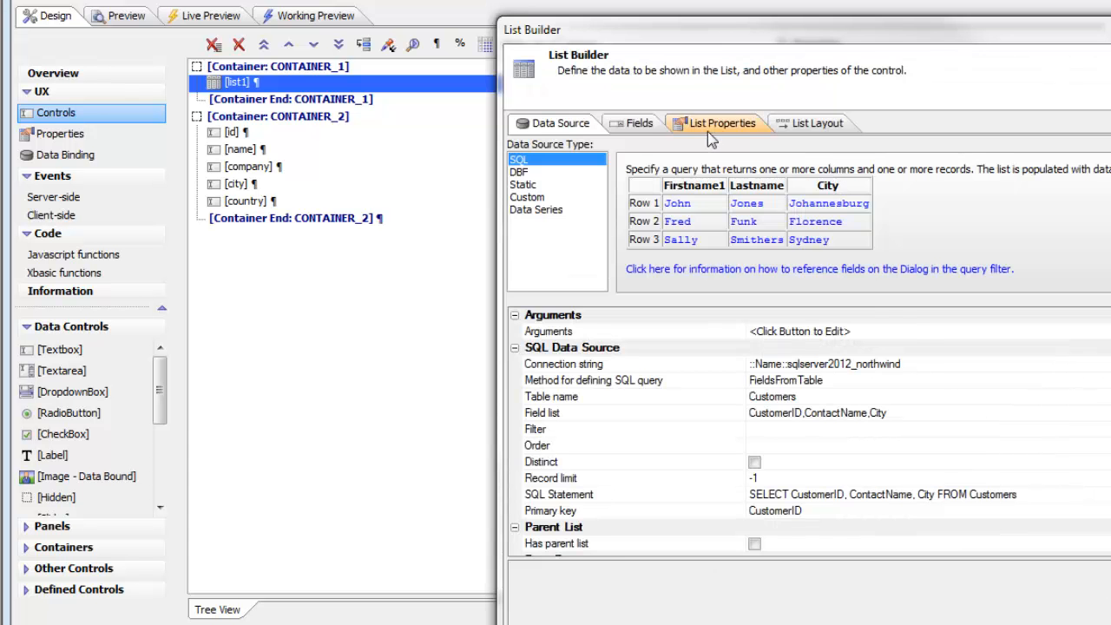
{"action": "left_click", "coordinate": [701, 122]}
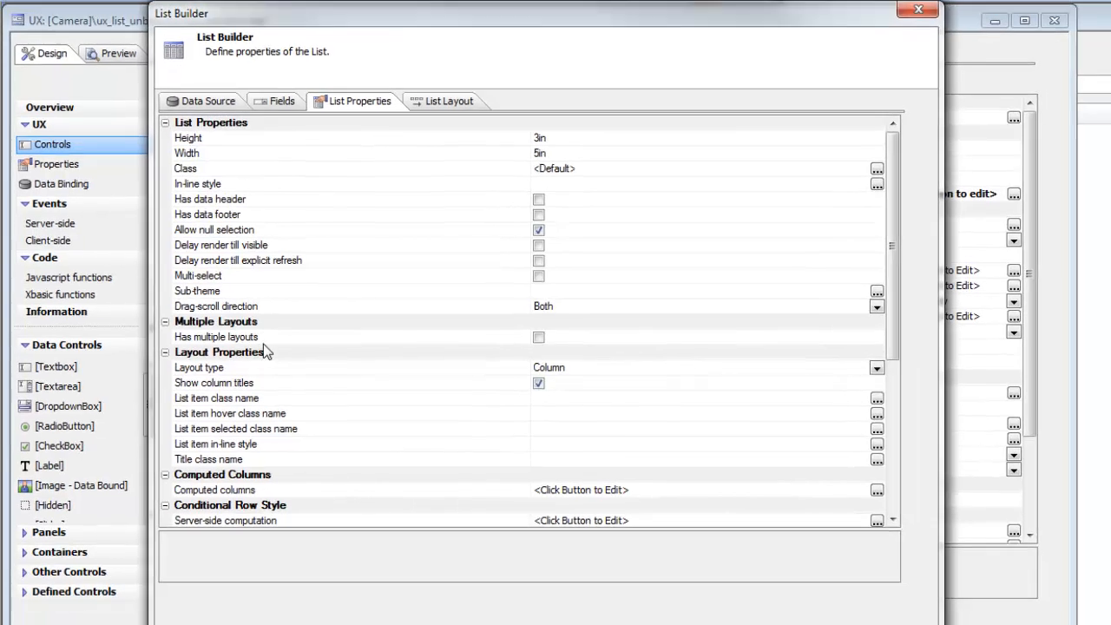
{"action": "left_click_drag", "start_coordinate": [892, 283], "coordinate": [905, 431]}
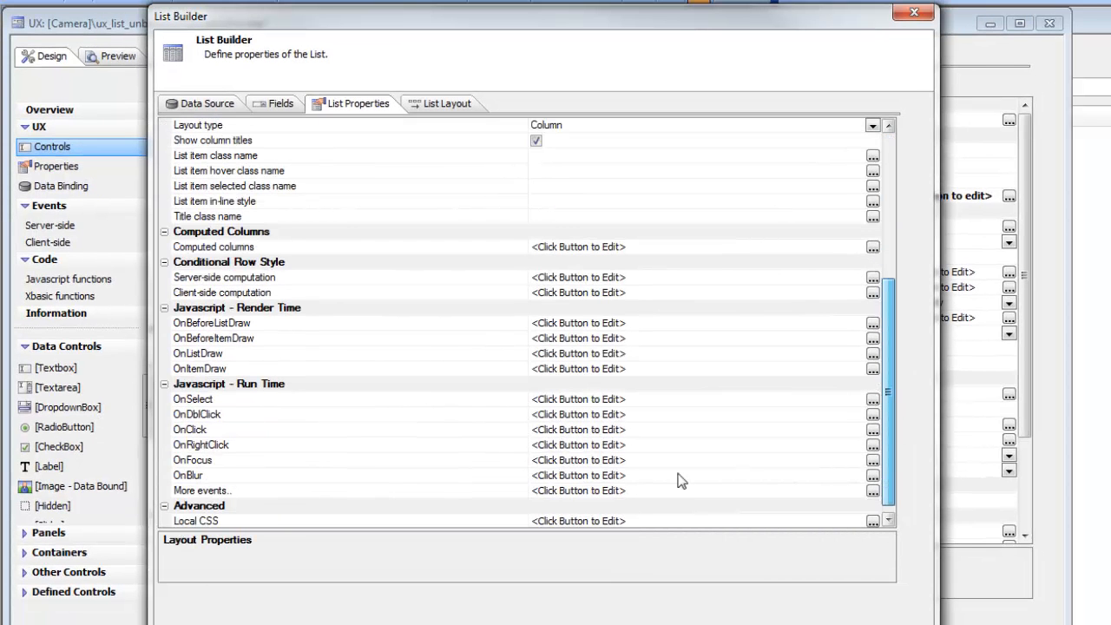
{"action": "left_click", "coordinate": [199, 429]}
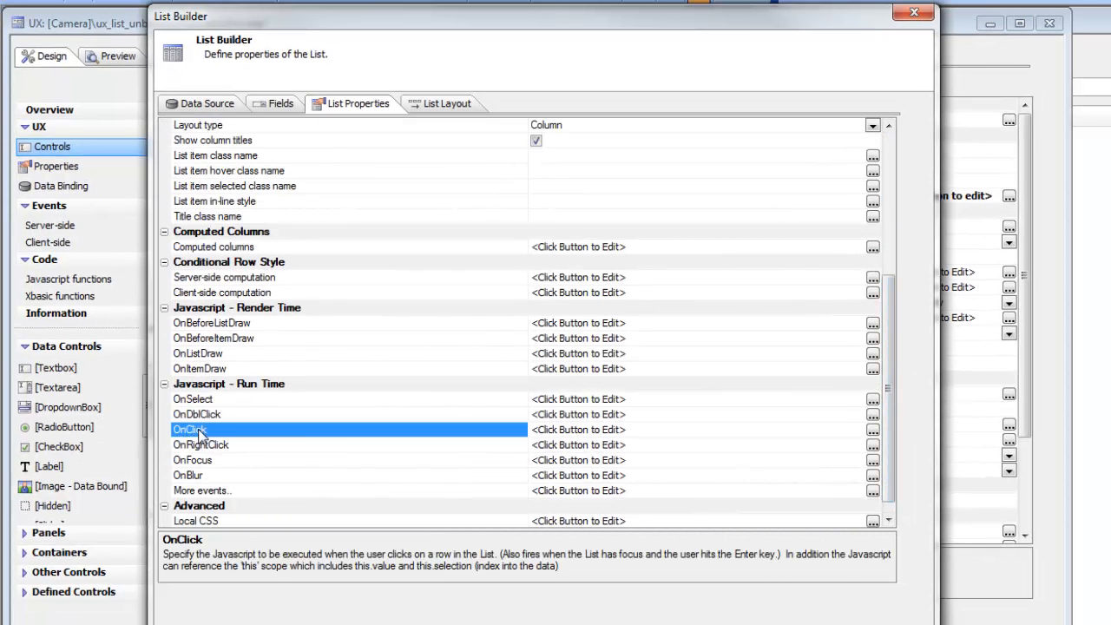
{"action": "double_click", "coordinate": [360, 433]}
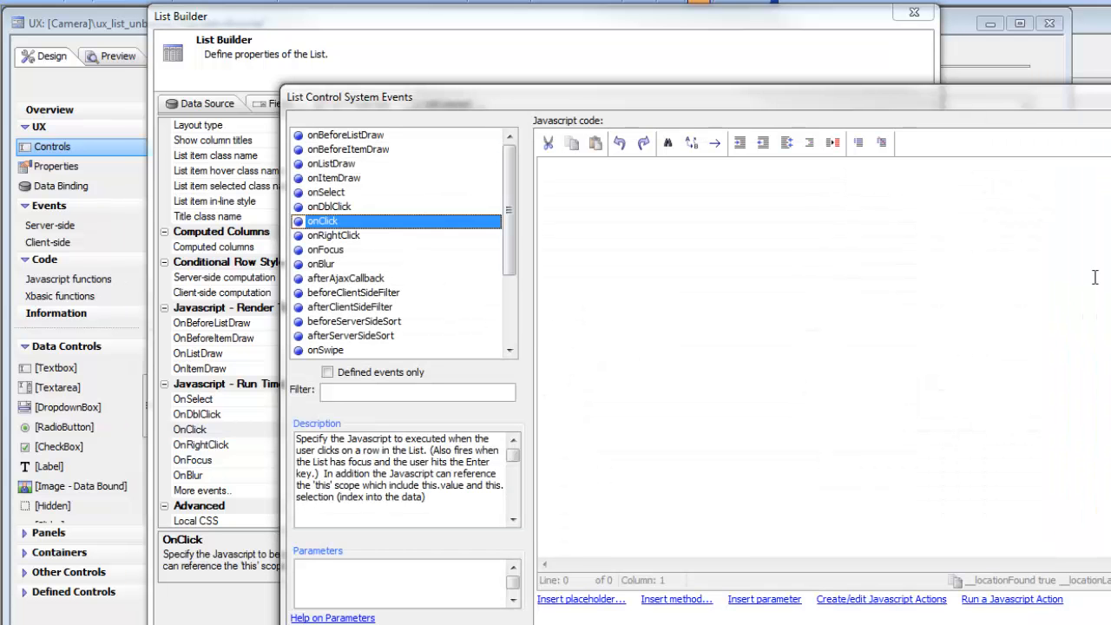
Add a new JavaScript action named populatecontrols and open it for editing
{"action": "left_click_drag", "start_coordinate": [530, 96], "coordinate": [353, 42]}
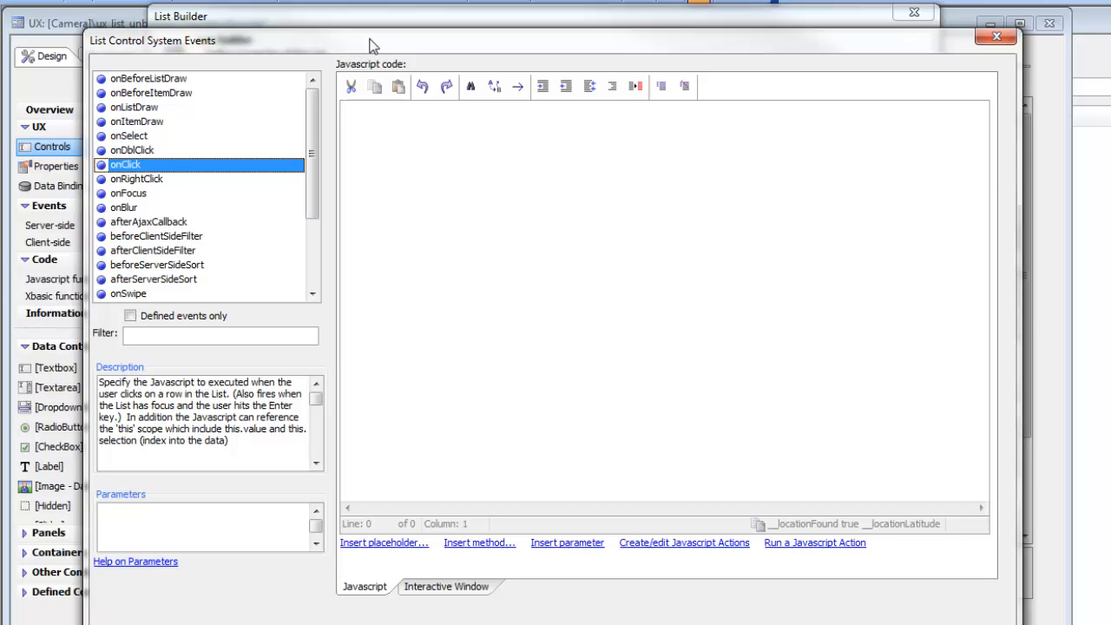
{"action": "left_click", "coordinate": [643, 543]}
{"action": "left_click_drag", "start_coordinate": [692, 193], "coordinate": [418, 107]}
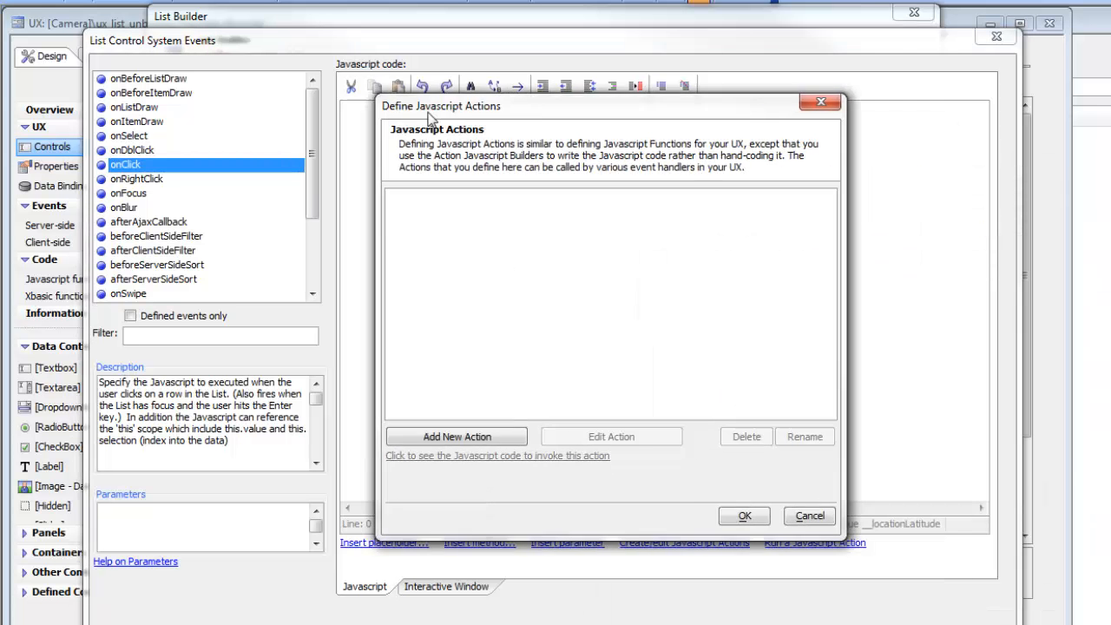
{"action": "left_click", "coordinate": [414, 438]}
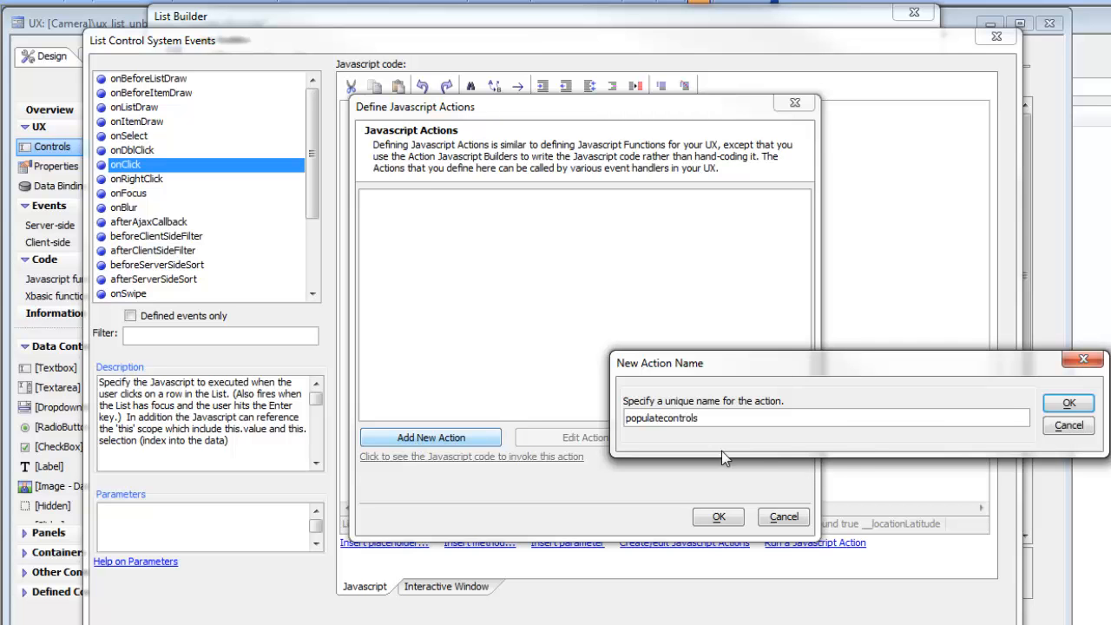
{"action": "left_click", "coordinate": [1068, 404]}
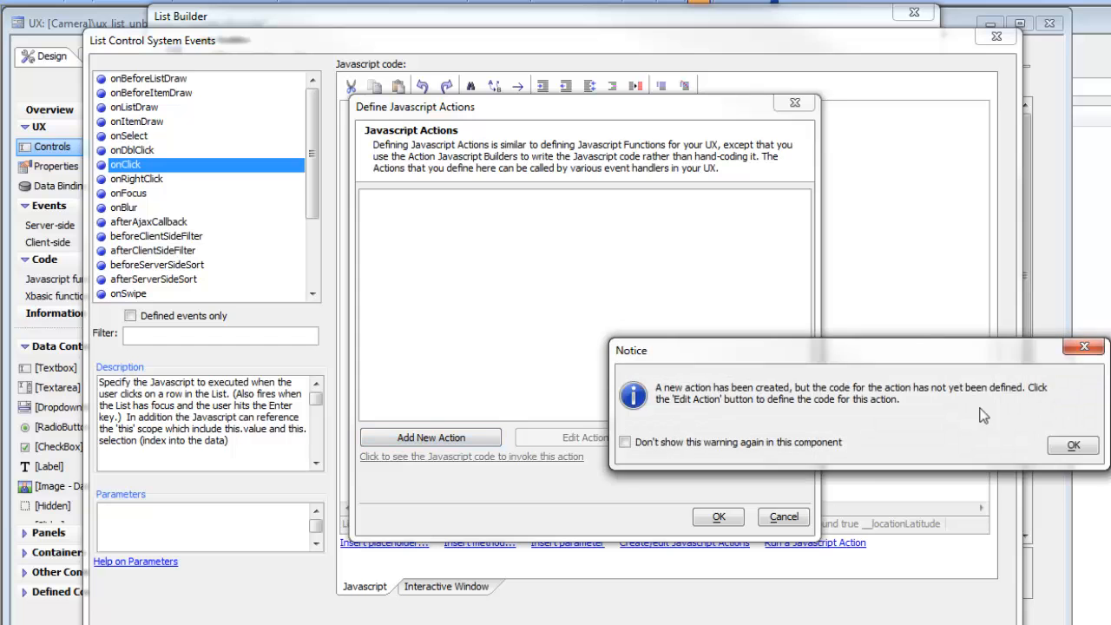
{"action": "left_click", "coordinate": [1073, 444]}
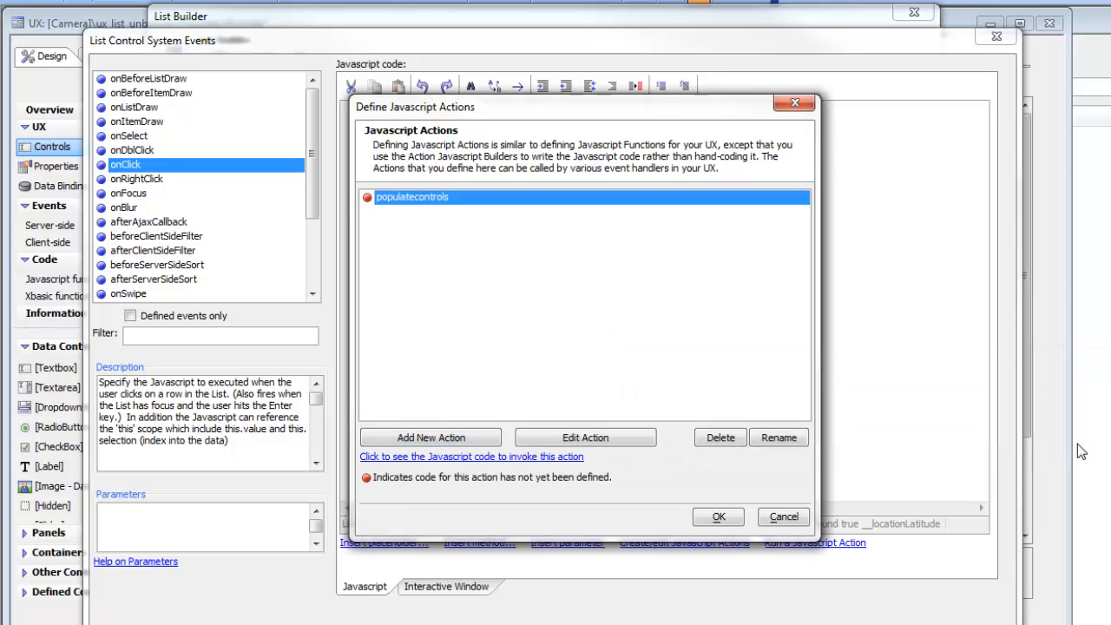
{"action": "left_click", "coordinate": [612, 441]}
Add the UX Component action 'Populate controls in an UNBOUND UX component with data from a table'
{"action": "left_click_drag", "start_coordinate": [598, 195], "coordinate": [292, 145]}
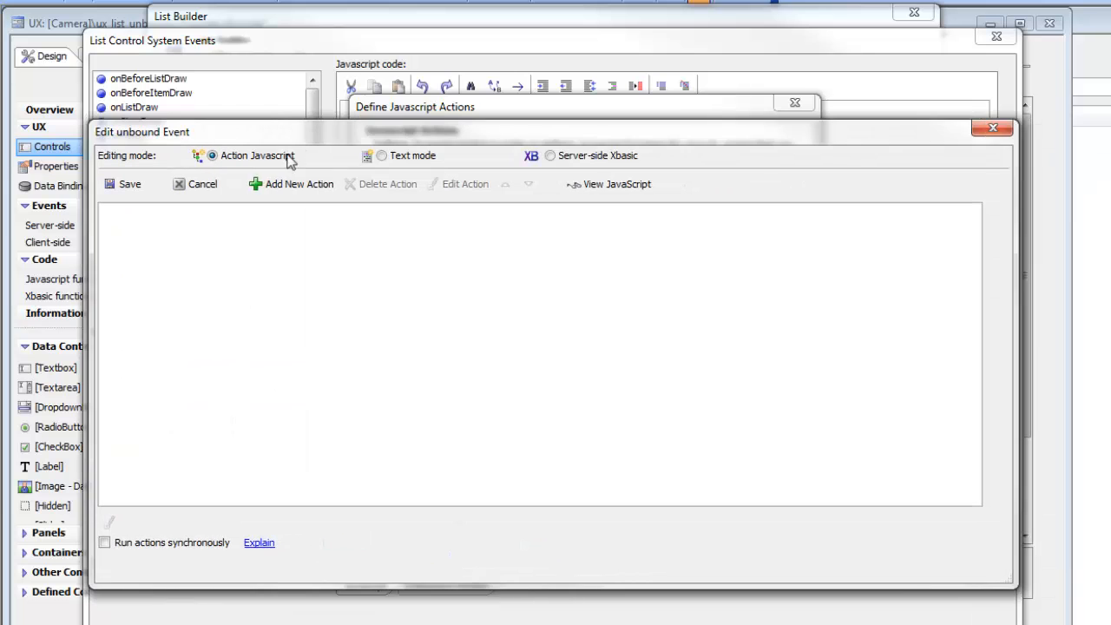
{"action": "left_click", "coordinate": [291, 184]}
{"action": "left_click", "coordinate": [565, 254]}
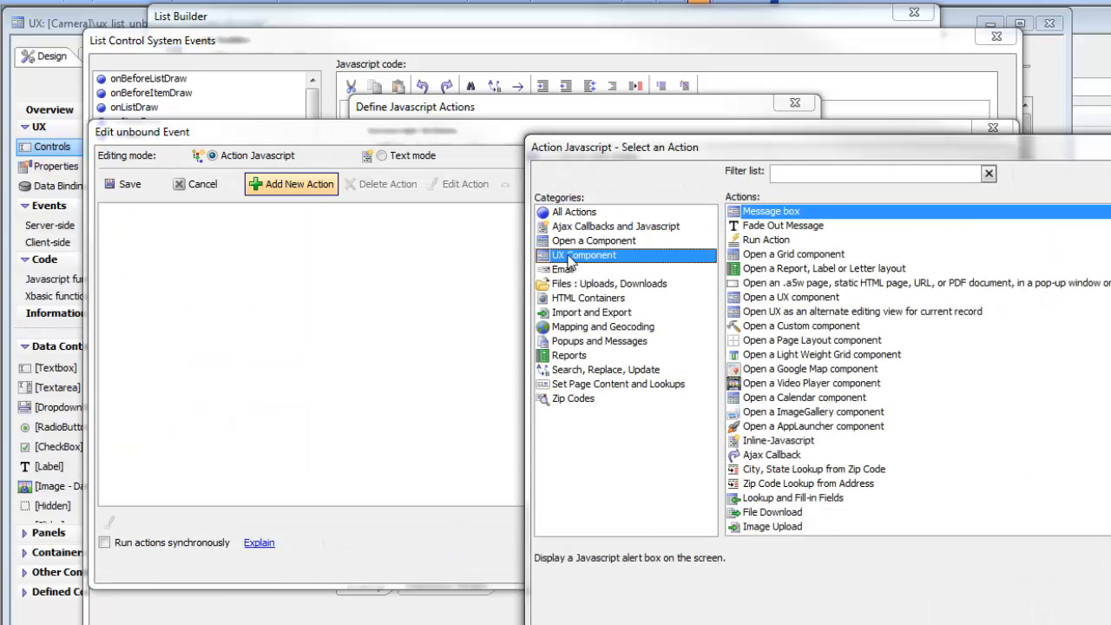
{"action": "left_click_drag", "start_coordinate": [637, 152], "coordinate": [308, 102]}
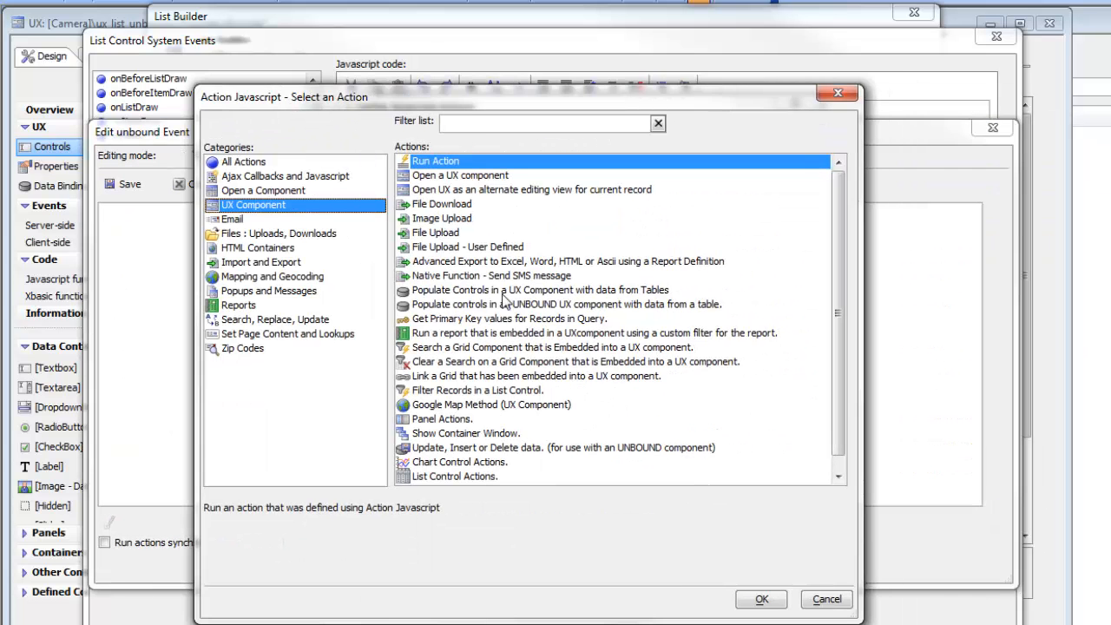
{"action": "left_click", "coordinate": [519, 304]}
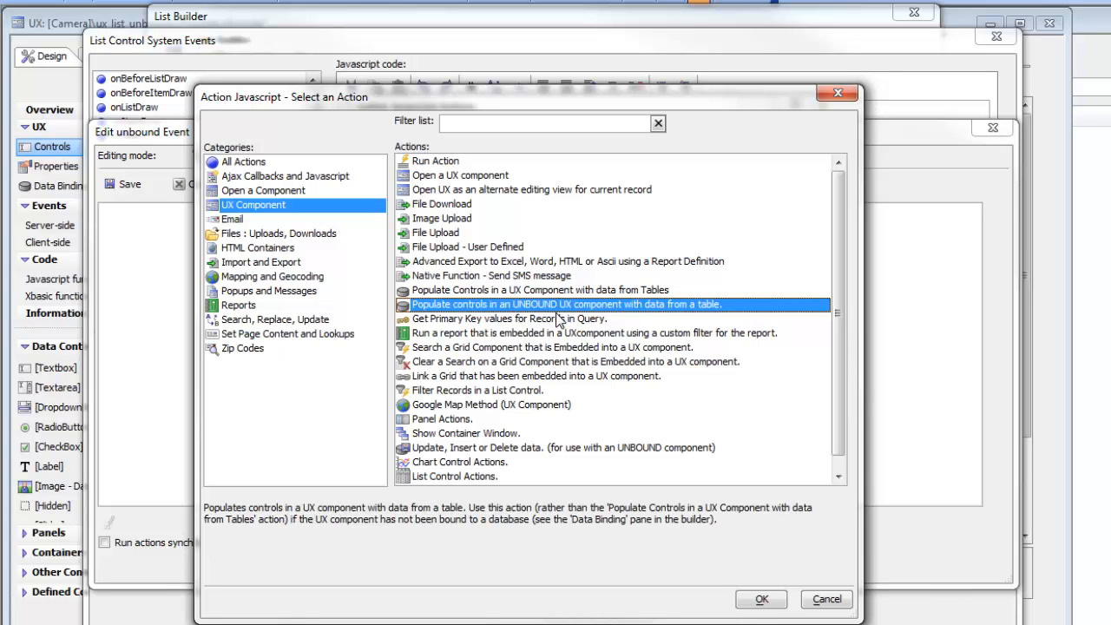
{"action": "left_click", "coordinate": [748, 602]}
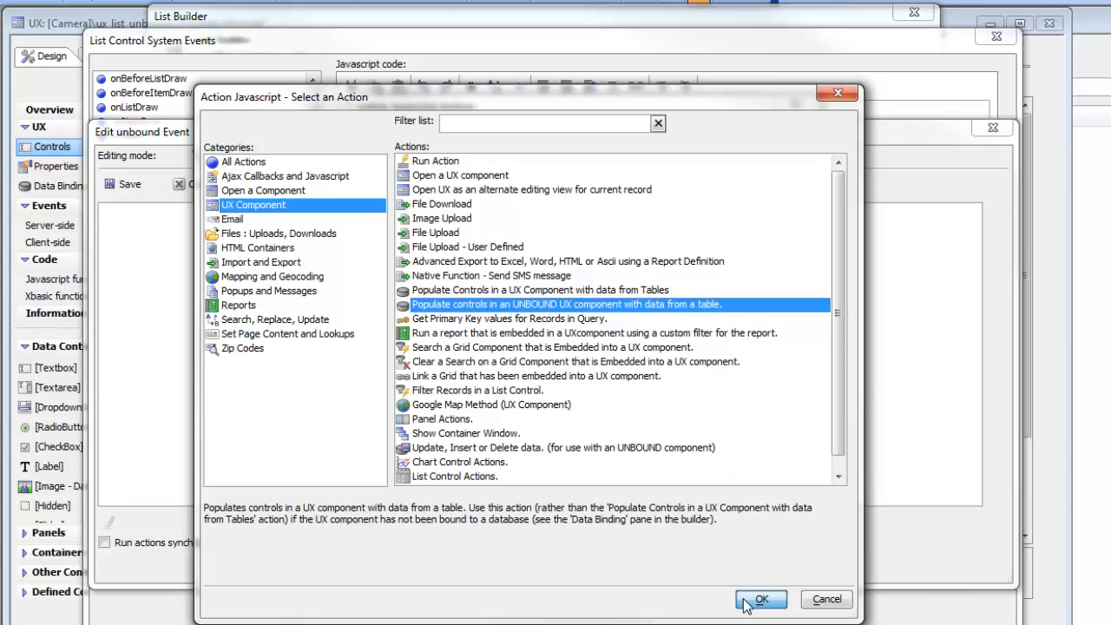
{"action": "left_click_drag", "start_coordinate": [760, 227], "coordinate": [324, 153]}
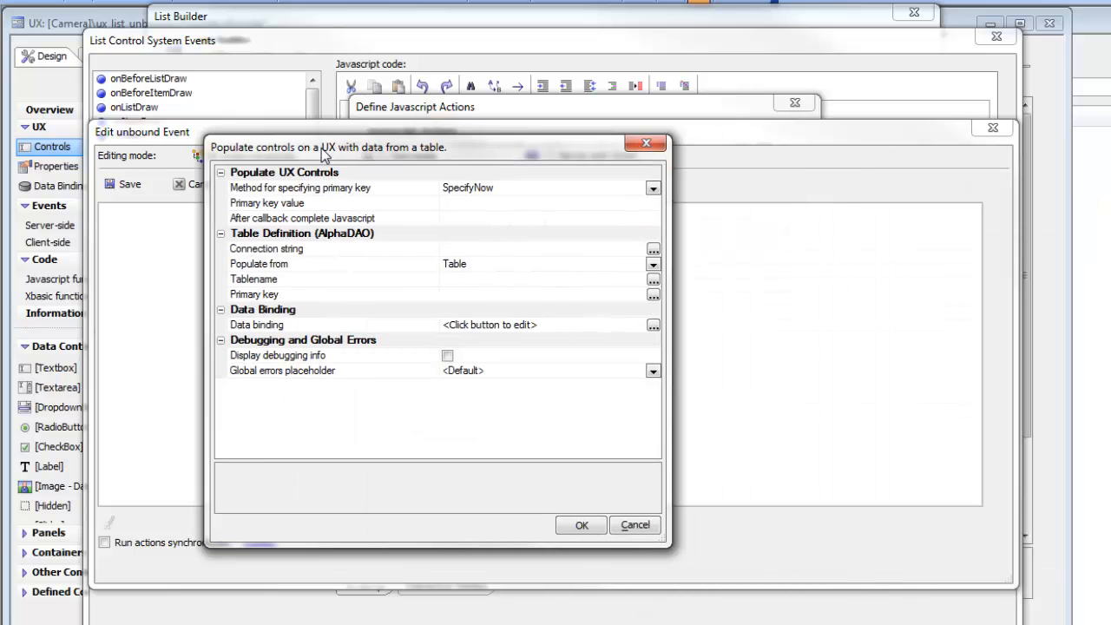
Set the primary key method to Read from Dialog Controls using list::list1::CustomerID
{"action": "left_click", "coordinate": [652, 188]}
{"action": "left_click", "coordinate": [652, 188]}
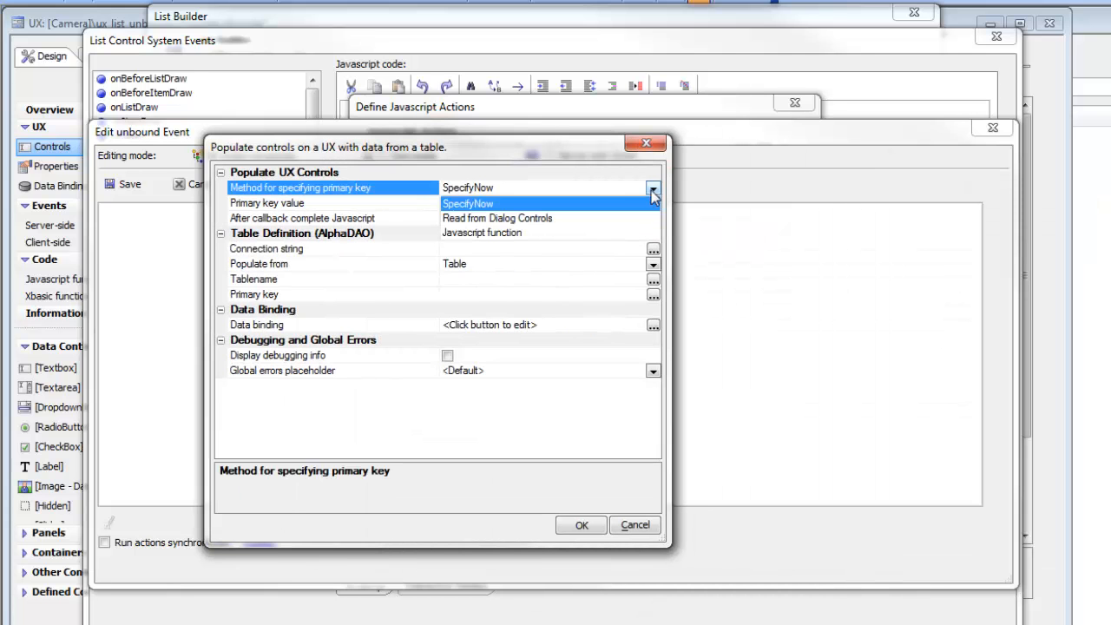
{"action": "left_click", "coordinate": [527, 221]}
{"action": "left_click", "coordinate": [654, 203]}
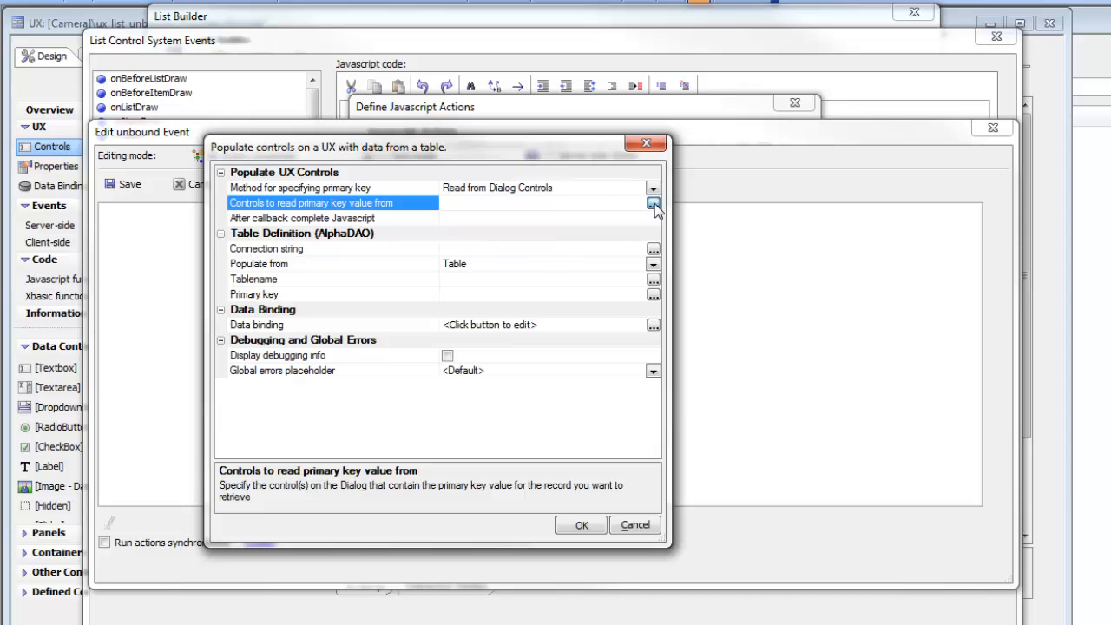
{"action": "left_click", "coordinate": [653, 204]}
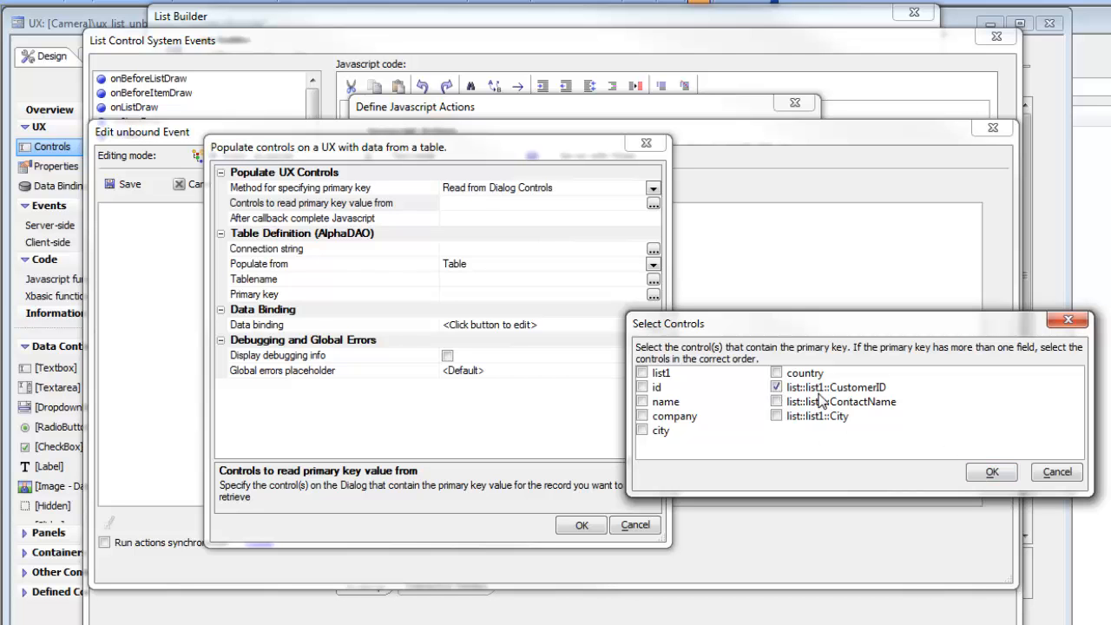
{"action": "left_click", "coordinate": [990, 473]}
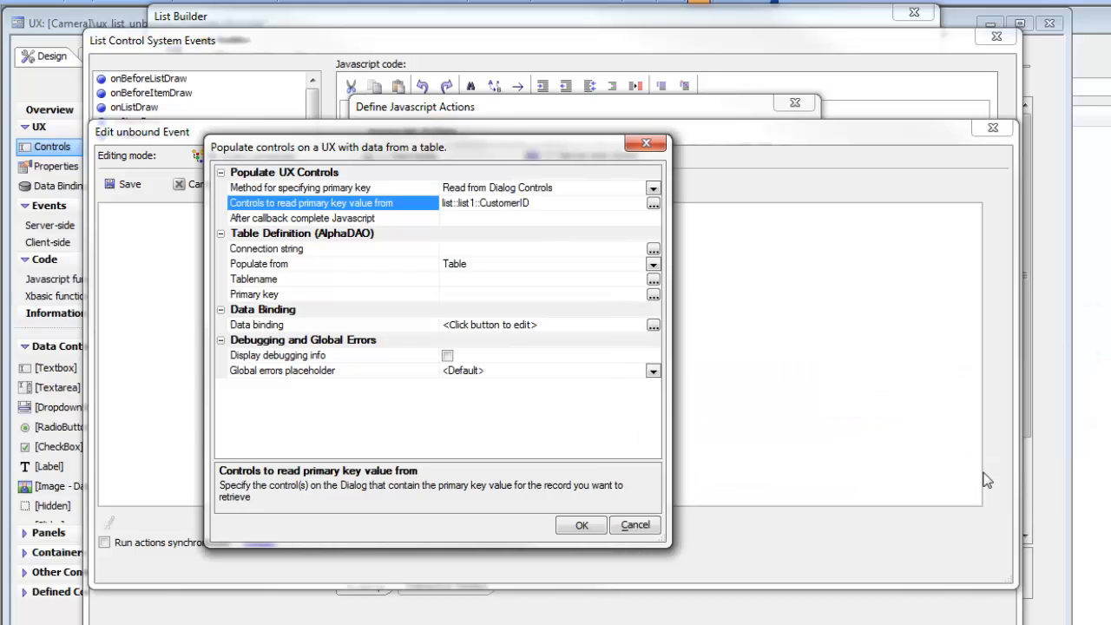
Set the action's connection string to the sqlserver2012_northwind named connection
{"action": "double_click", "coordinate": [323, 249]}
{"action": "left_click_drag", "start_coordinate": [747, 192], "coordinate": [399, 158]}
{"action": "left_click", "coordinate": [443, 269]}
{"action": "left_click_drag", "start_coordinate": [603, 293], "coordinate": [647, 616]}
{"action": "left_click", "coordinate": [429, 547]}
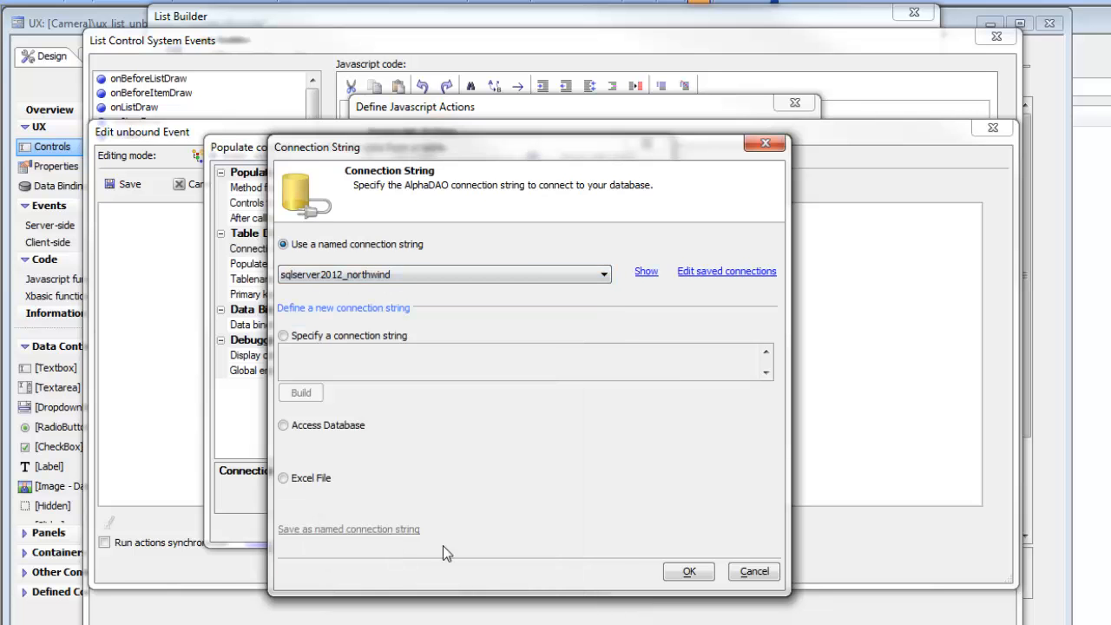
{"action": "left_click", "coordinate": [685, 573]}
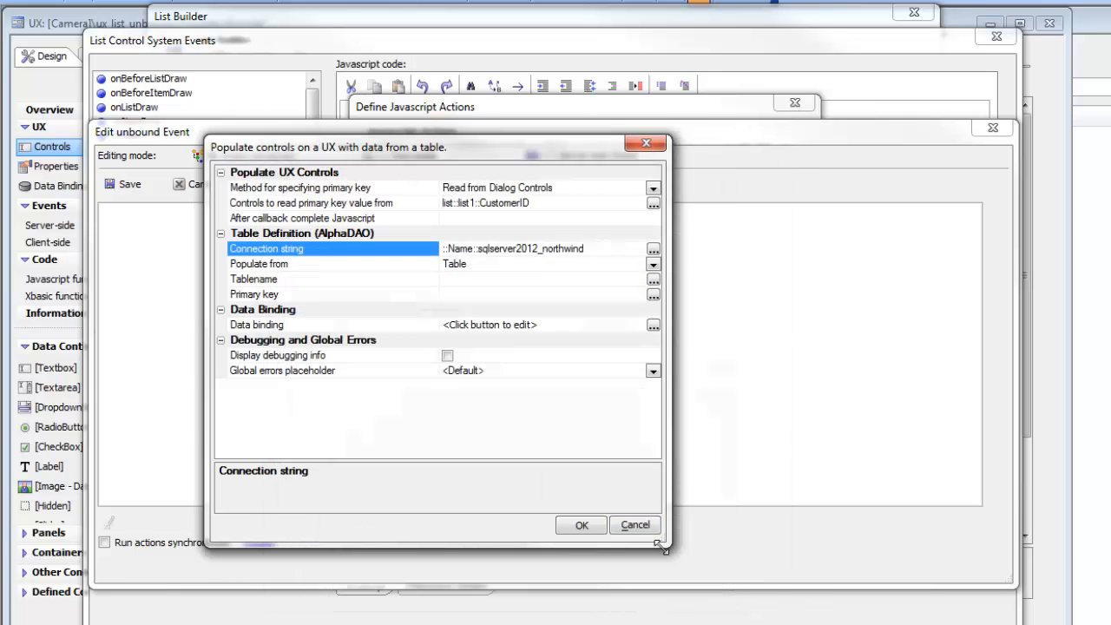
Set the table to Customers, keep Populate from Table, and use CustomerID as primary key
{"action": "double_click", "coordinate": [350, 276]}
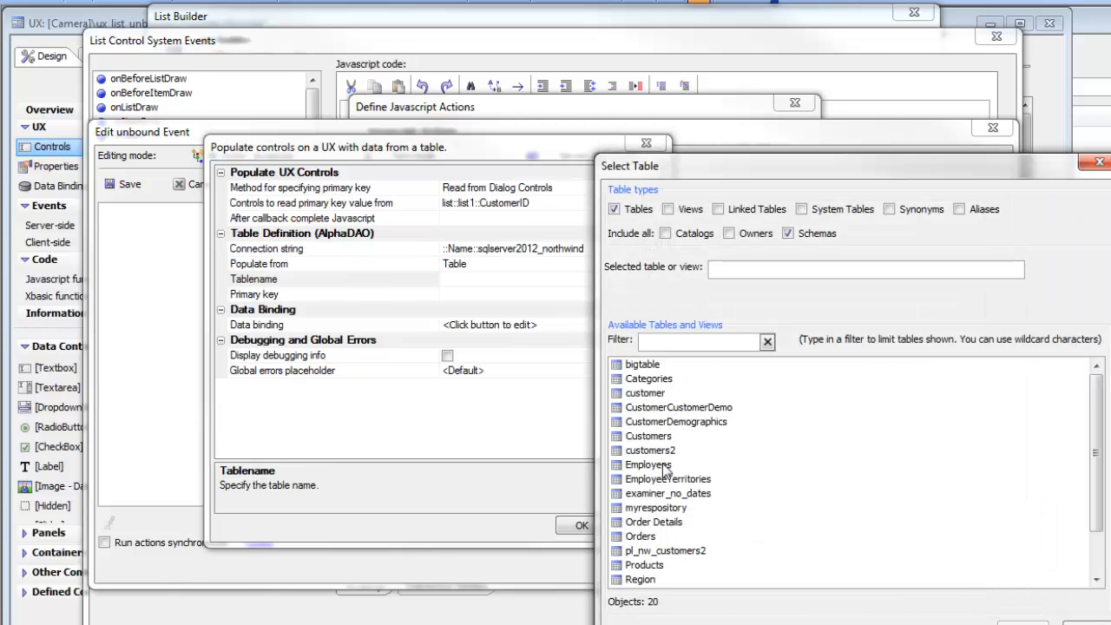
{"action": "left_click", "coordinate": [628, 440]}
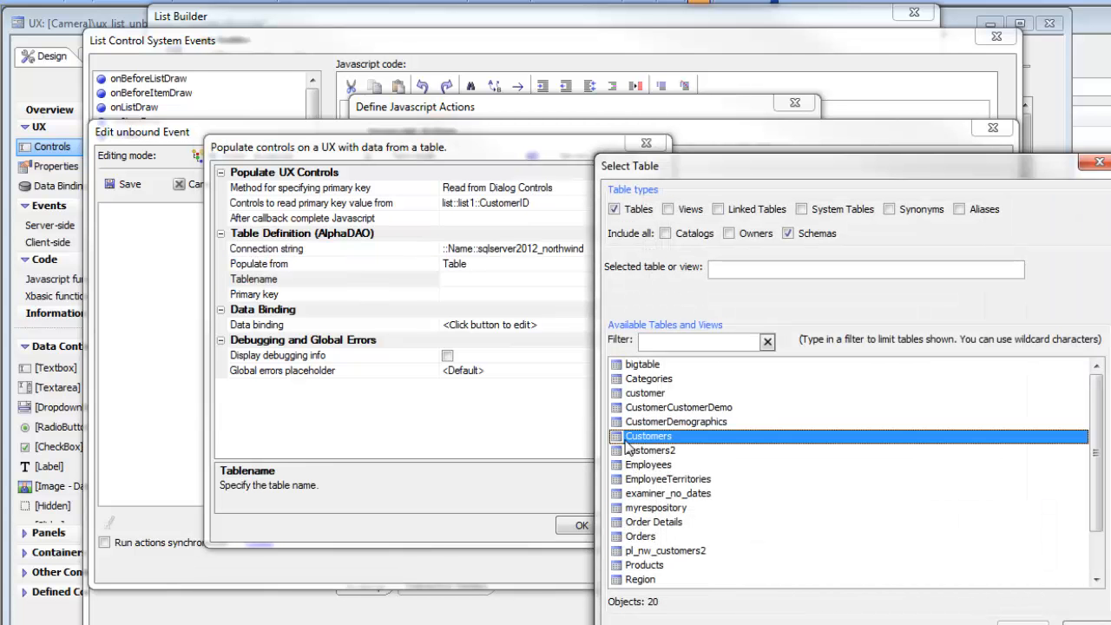
{"action": "double_click", "coordinate": [628, 440]}
{"action": "left_click", "coordinate": [653, 265]}
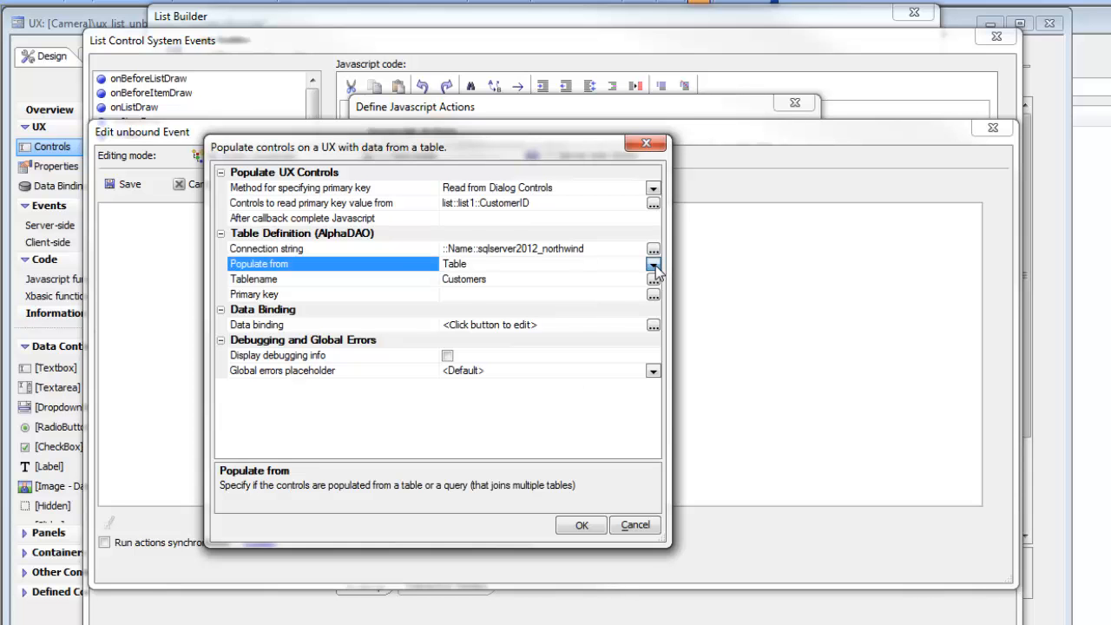
{"action": "left_click", "coordinate": [395, 272]}
{"action": "double_click", "coordinate": [404, 293]}
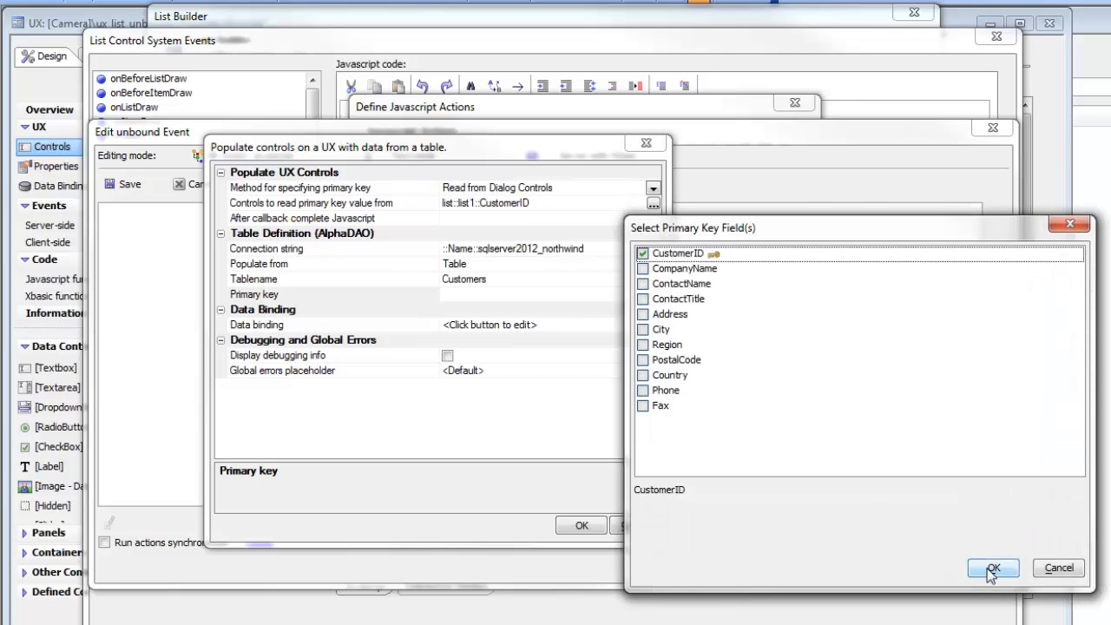
{"action": "left_click", "coordinate": [992, 568]}
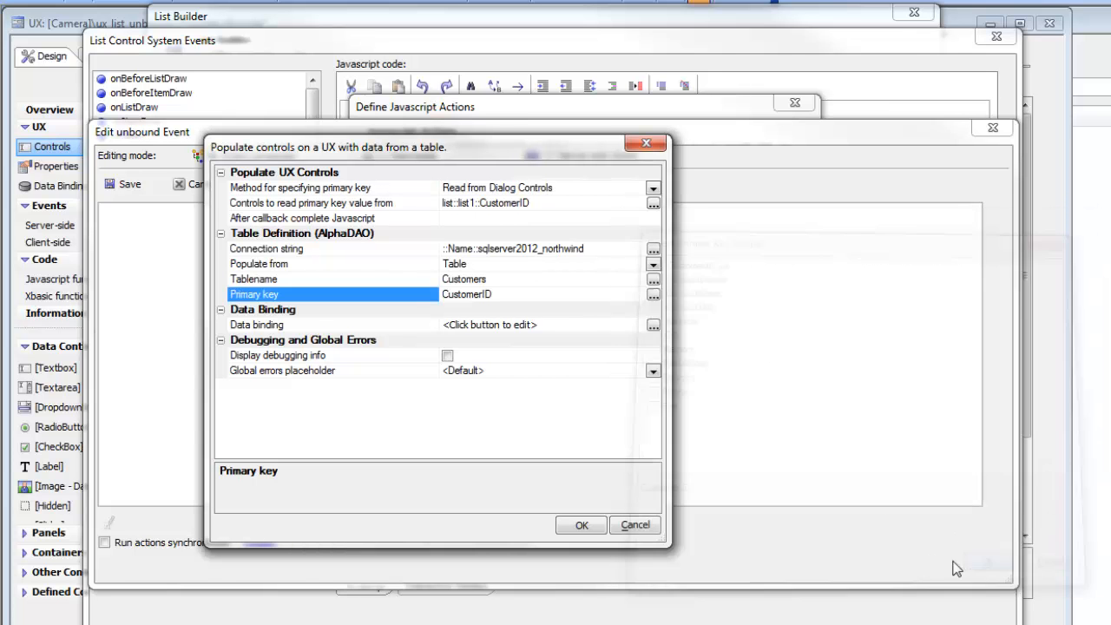
{"action": "double_click", "coordinate": [320, 327]}
In the field map, bind the id textbox to CustomerID and name to ContactName
{"action": "left_click_drag", "start_coordinate": [666, 232], "coordinate": [368, 170]}
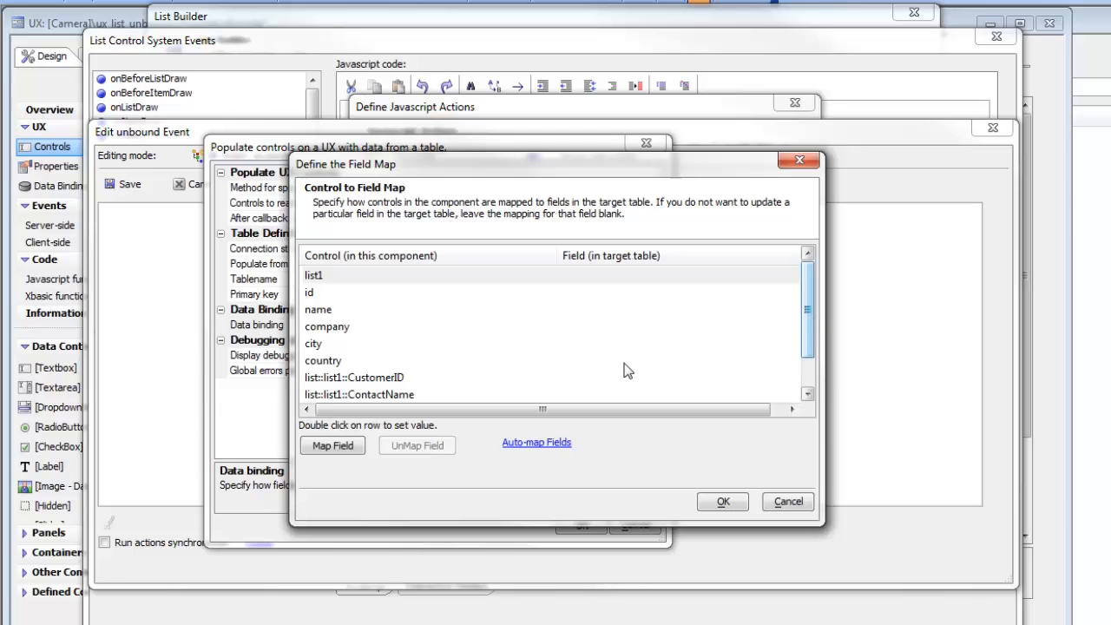
{"action": "left_click", "coordinate": [319, 297]}
{"action": "double_click", "coordinate": [319, 296]}
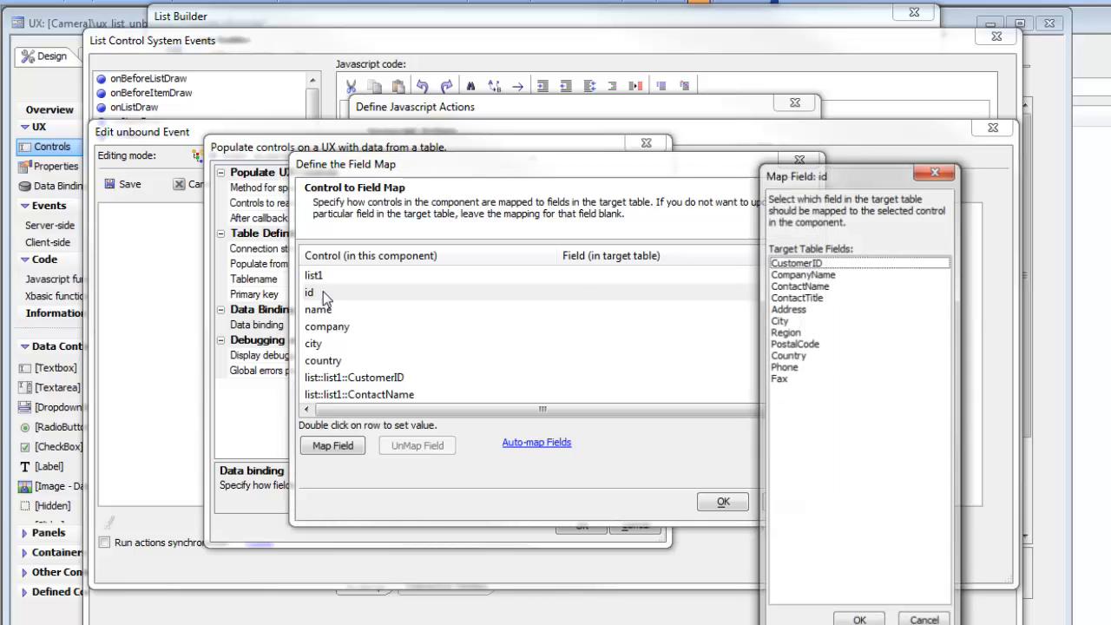
{"action": "double_click", "coordinate": [808, 263]}
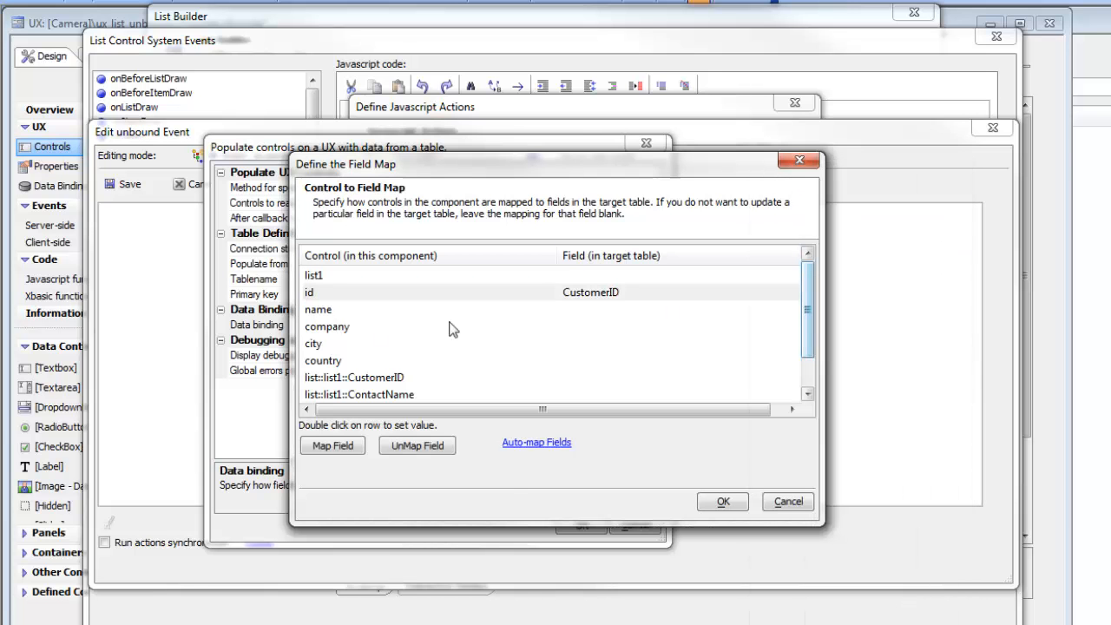
{"action": "double_click", "coordinate": [348, 312]}
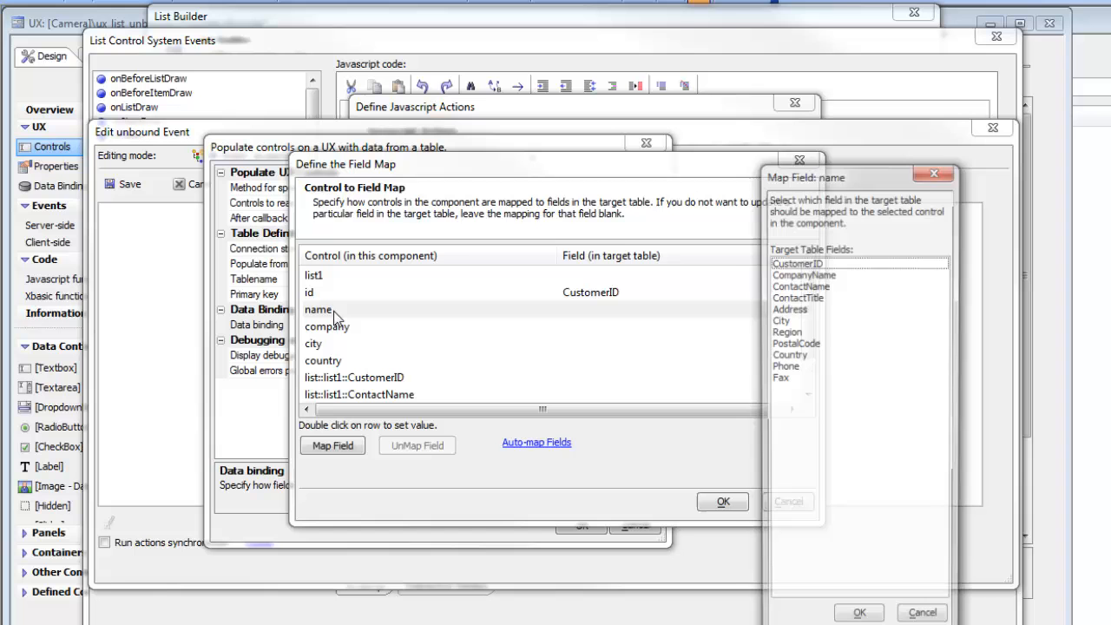
{"action": "double_click", "coordinate": [808, 286]}
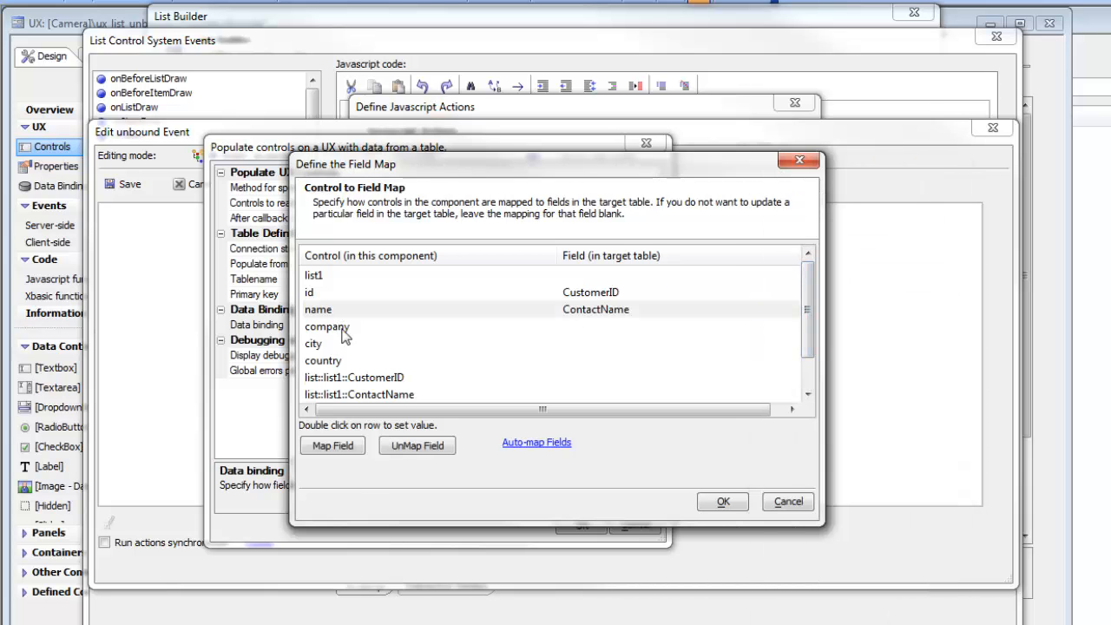
Bind company to CompanyName, city to City and country to Country, then confirm the populate settings
{"action": "double_click", "coordinate": [343, 328]}
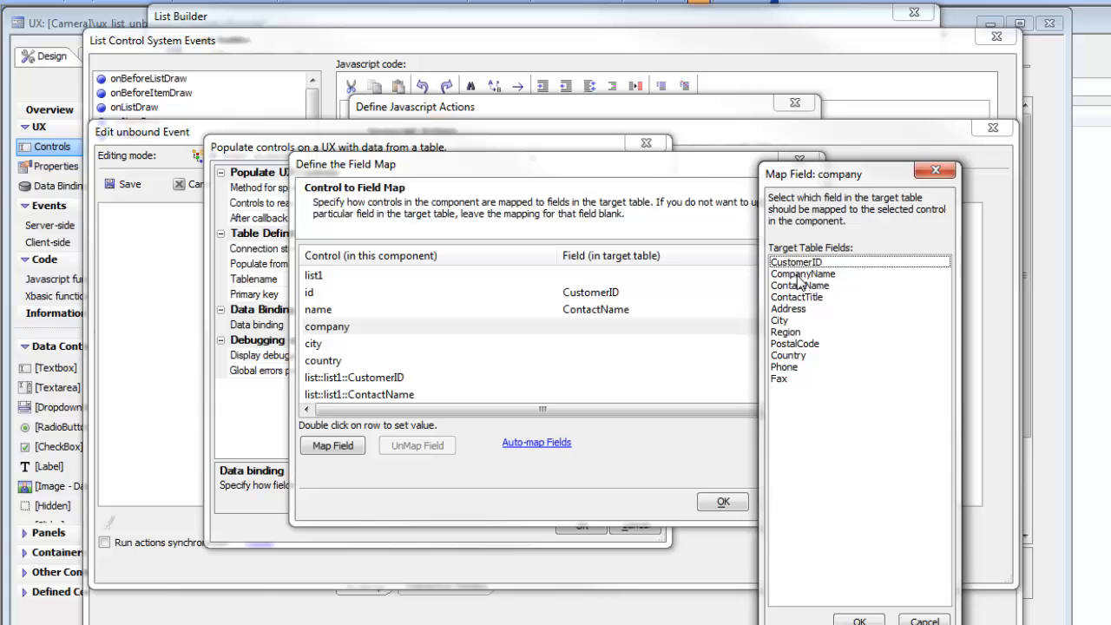
{"action": "double_click", "coordinate": [798, 275]}
{"action": "double_click", "coordinate": [331, 346]}
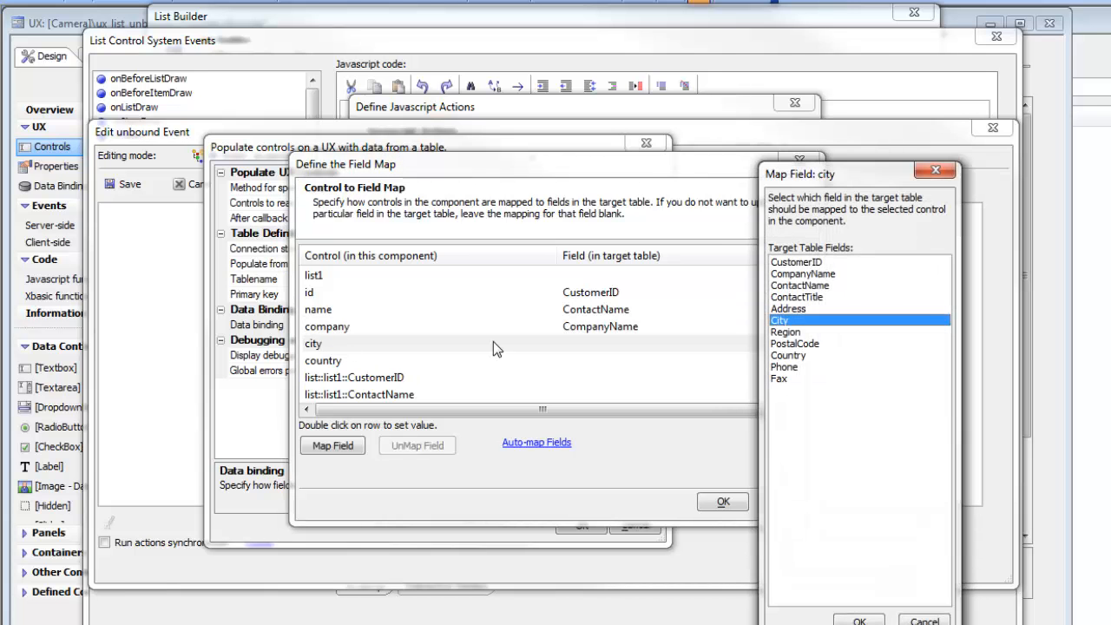
{"action": "double_click", "coordinate": [783, 321]}
{"action": "left_click", "coordinate": [336, 361]}
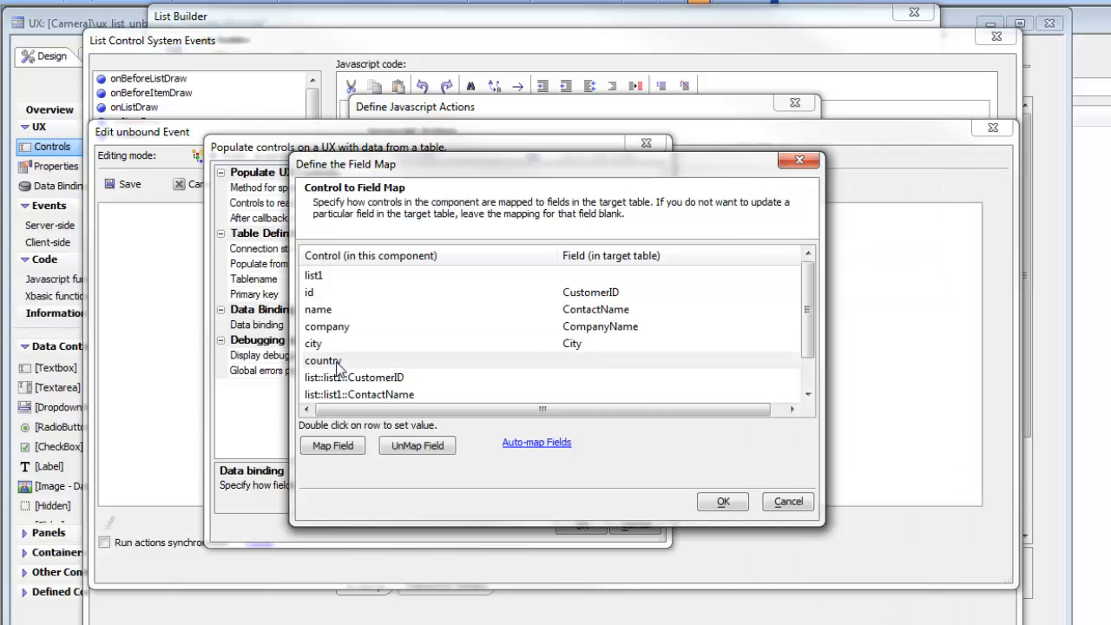
{"action": "double_click", "coordinate": [338, 365]}
{"action": "double_click", "coordinate": [784, 356]}
{"action": "left_click", "coordinate": [721, 504]}
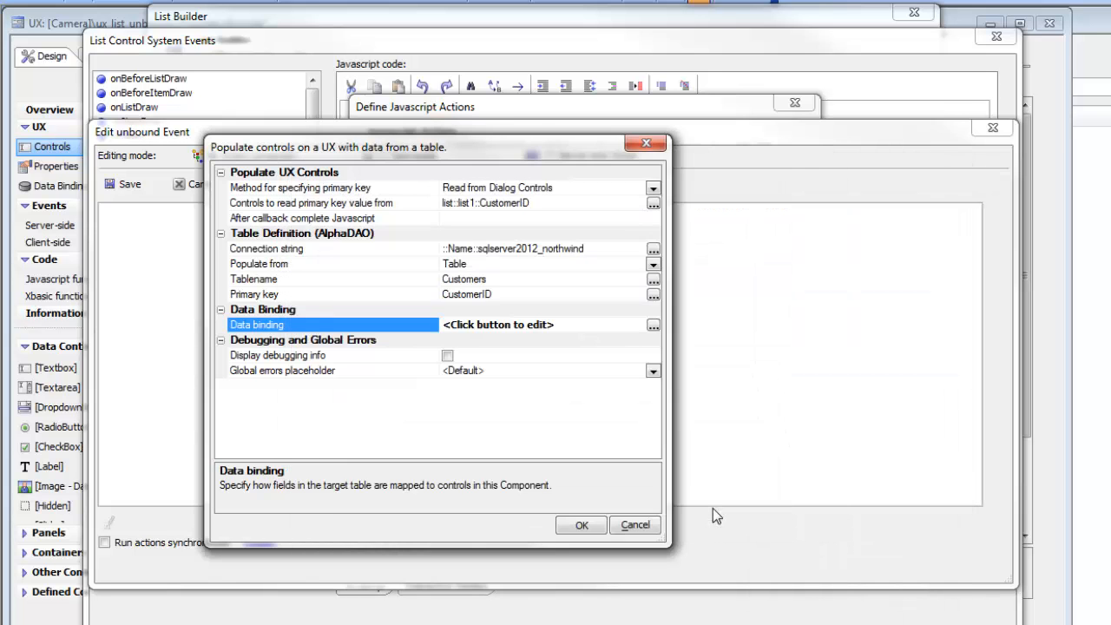
{"action": "left_click", "coordinate": [581, 526]}
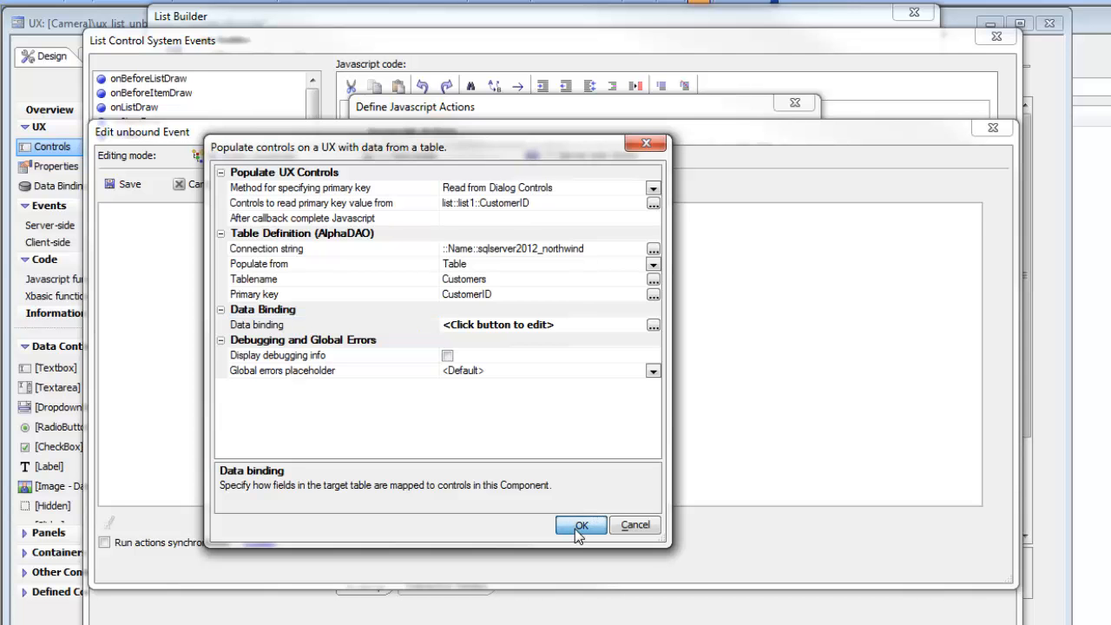
Save the action, make list1's onClick run the populatecontrols JavaScript action, and close the dialogs
{"action": "left_click", "coordinate": [126, 184]}
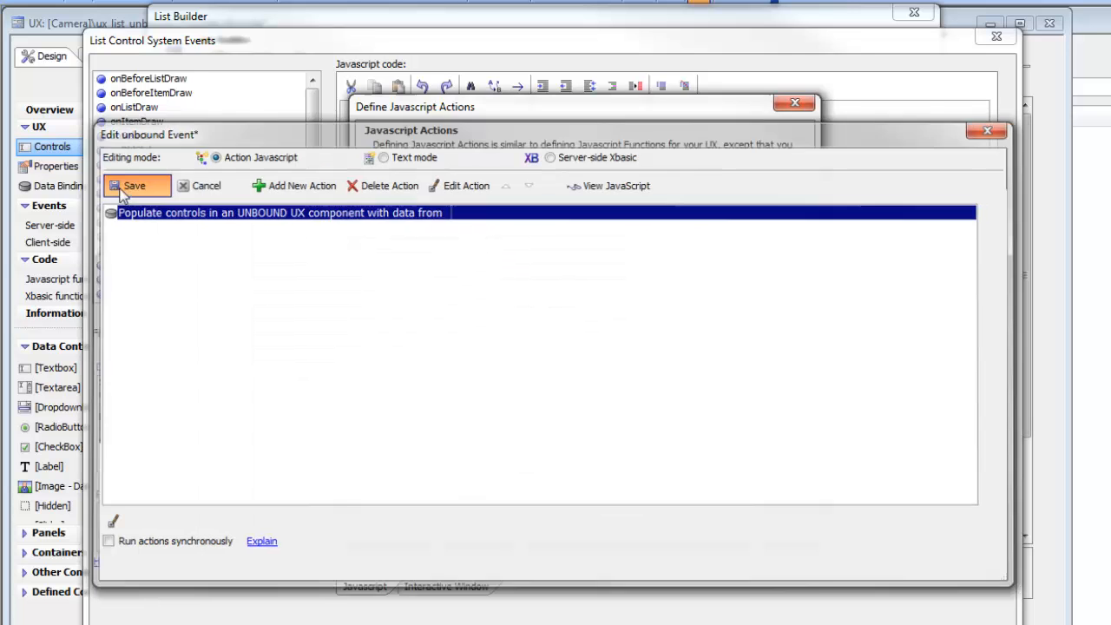
{"action": "left_click", "coordinate": [718, 516]}
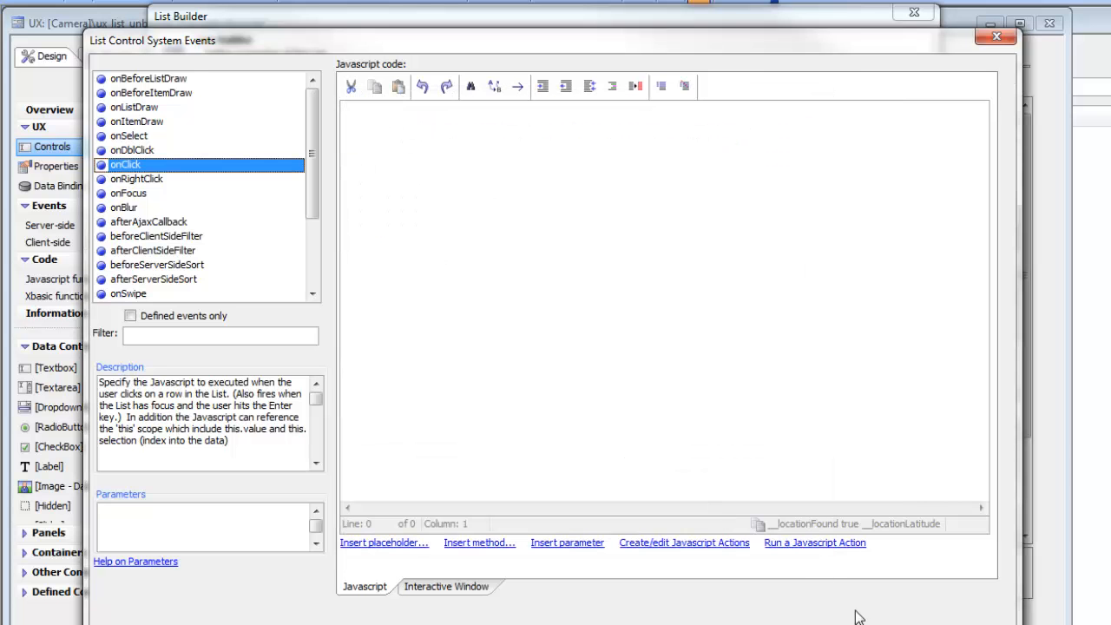
{"action": "left_click", "coordinate": [379, 169]}
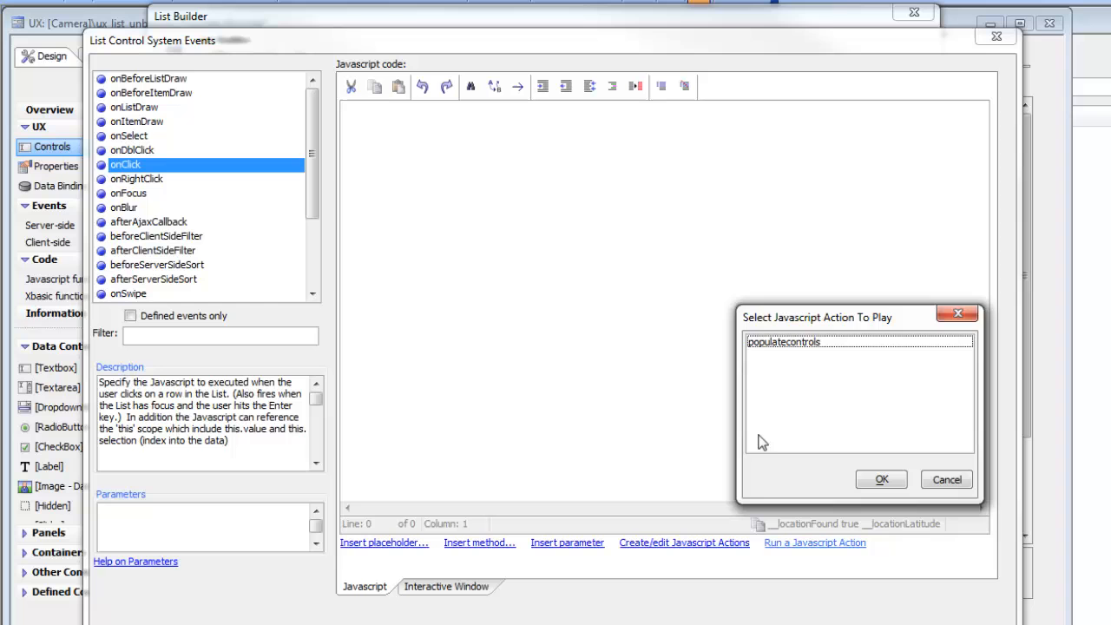
{"action": "left_click", "coordinate": [765, 343]}
{"action": "left_click", "coordinate": [855, 482]}
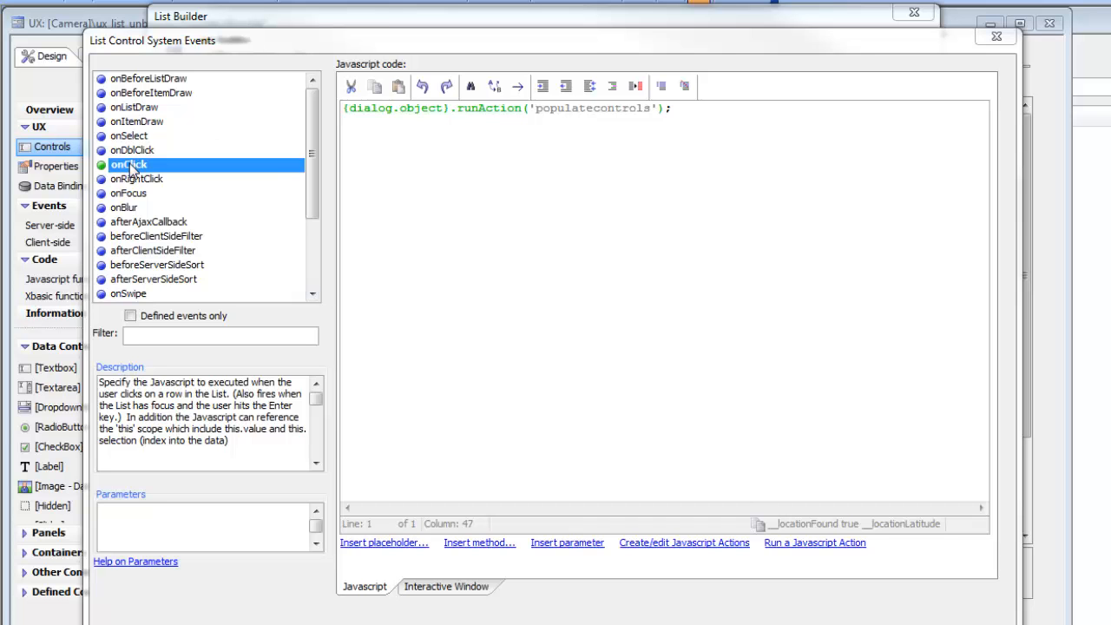
{"action": "left_click_drag", "start_coordinate": [535, 109], "coordinate": [652, 108]}
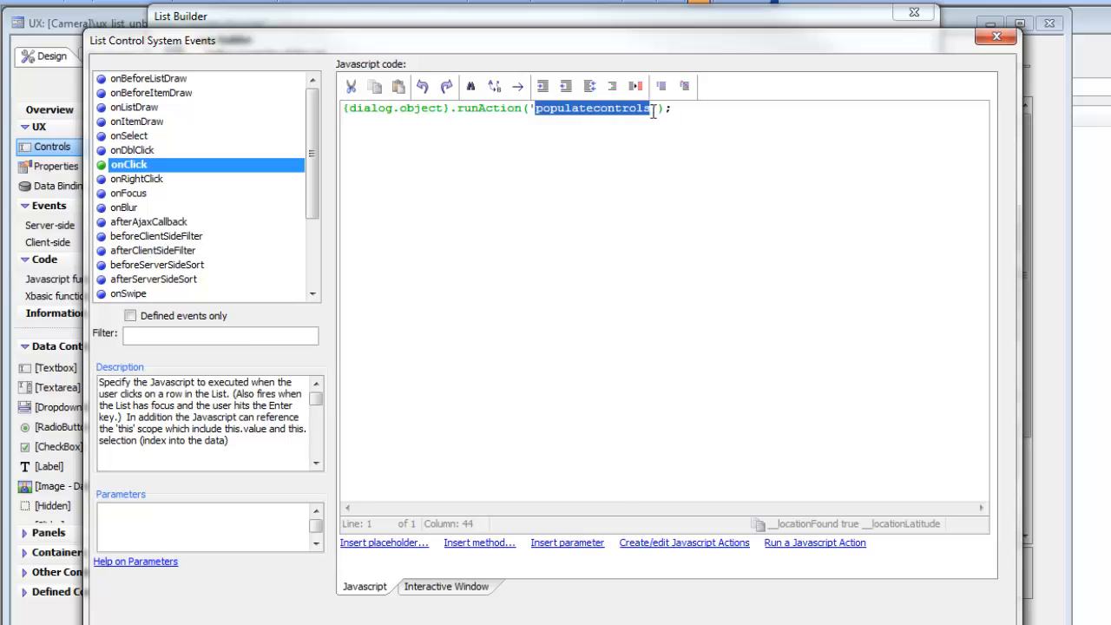
{"action": "left_click", "coordinate": [919, 624]}
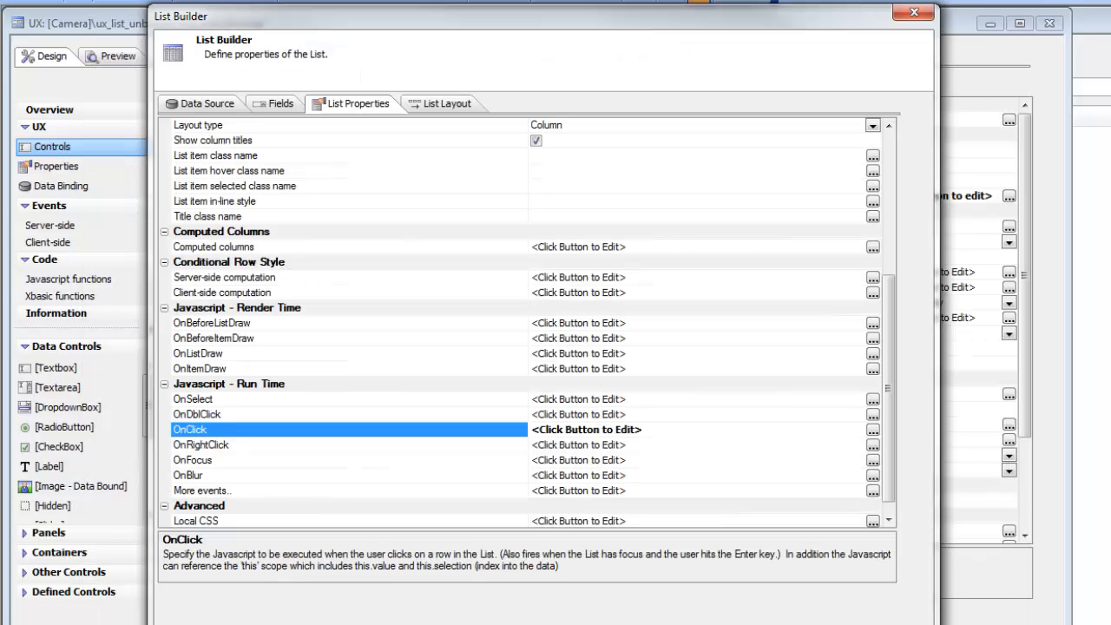
{"action": "left_click", "coordinate": [781, 624]}
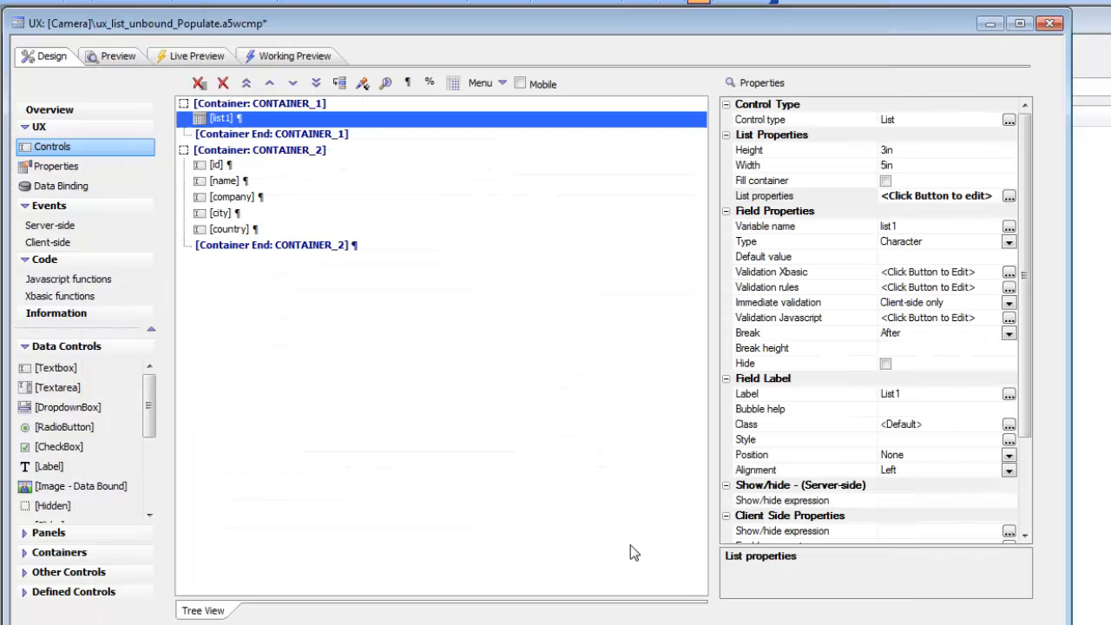
In Working Preview, click three customer rows and see their Id, Name, Company, City and Country fill in
{"action": "left_click", "coordinate": [262, 55]}
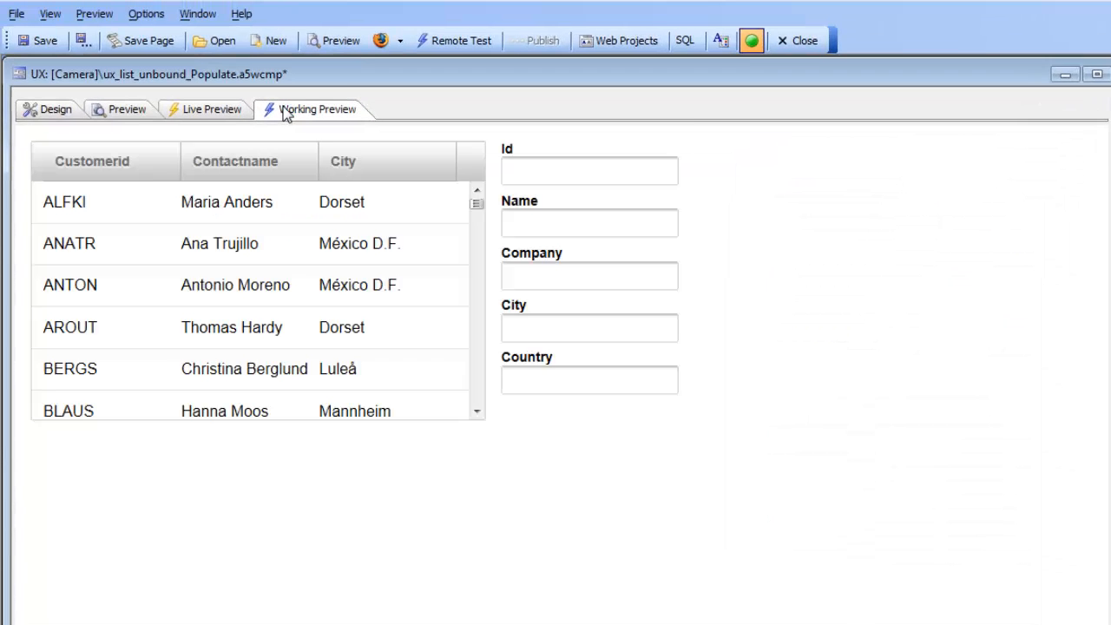
{"action": "left_click", "coordinate": [79, 232]}
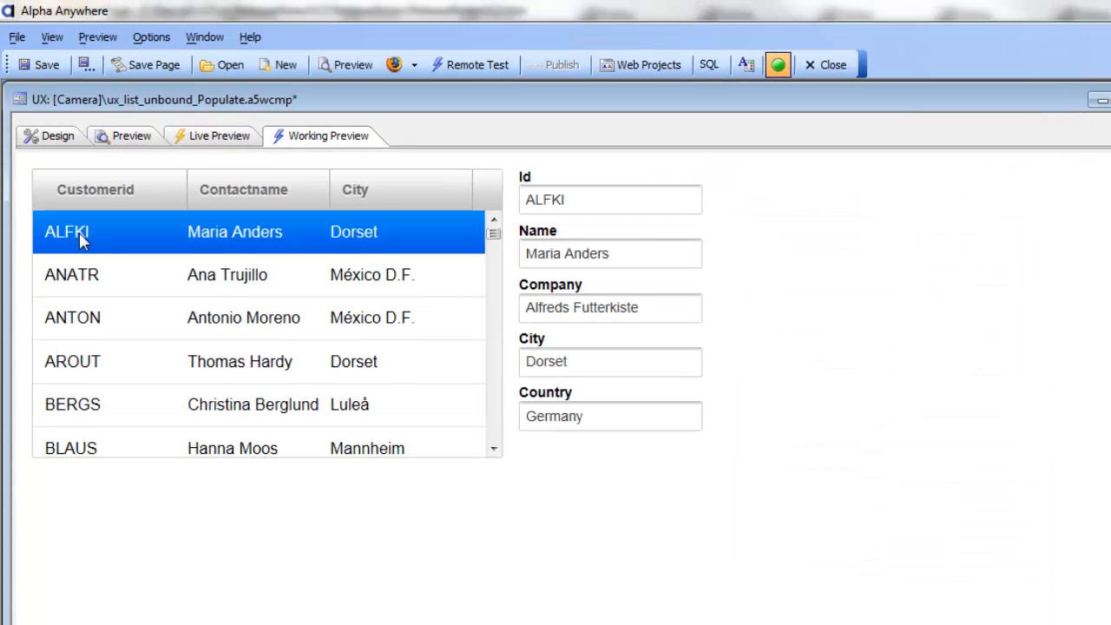
{"action": "left_click", "coordinate": [73, 275]}
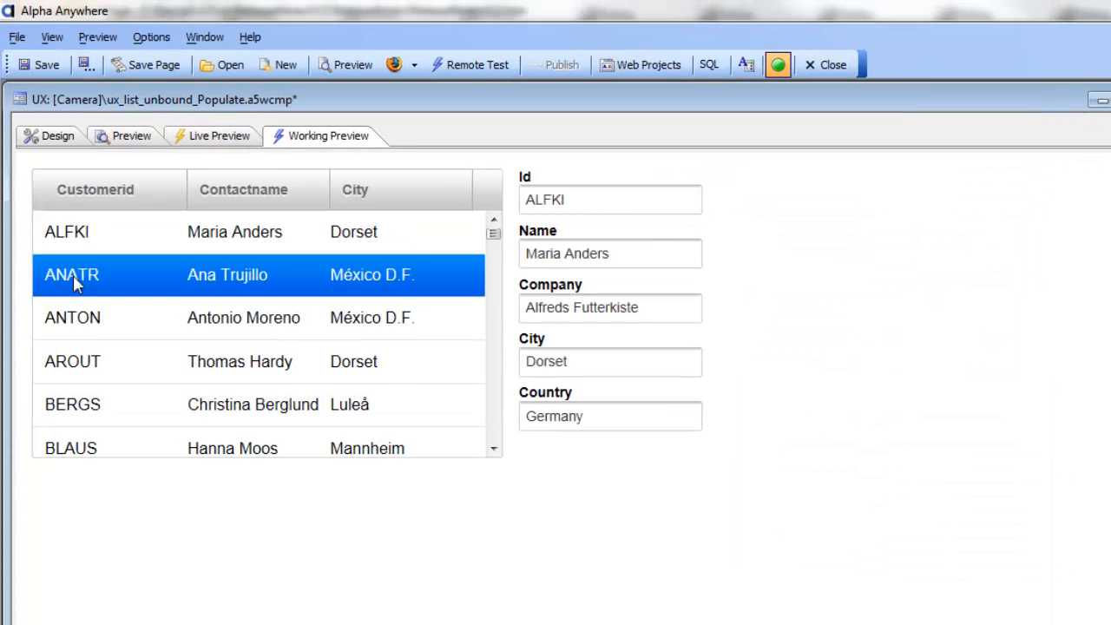
{"action": "left_click", "coordinate": [68, 332]}
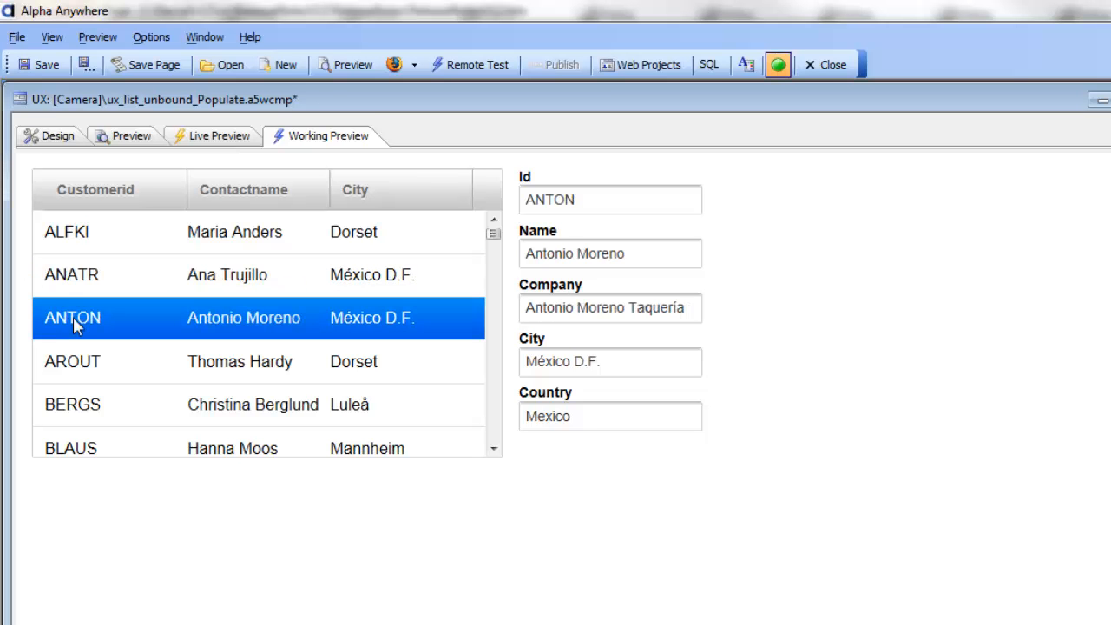